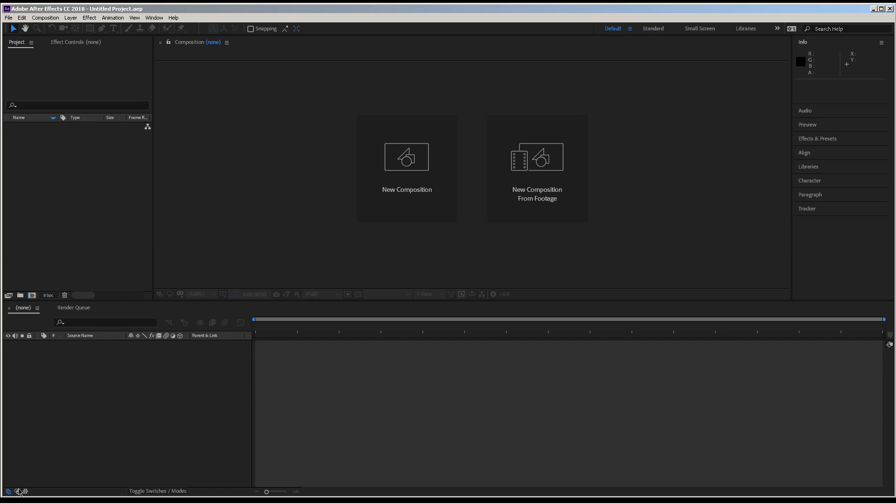
# - Open Práctica Proyect_N1 Layer.psd in Photoshop from the folder shown for importing files
pyautogui.moveTo(3, 502)
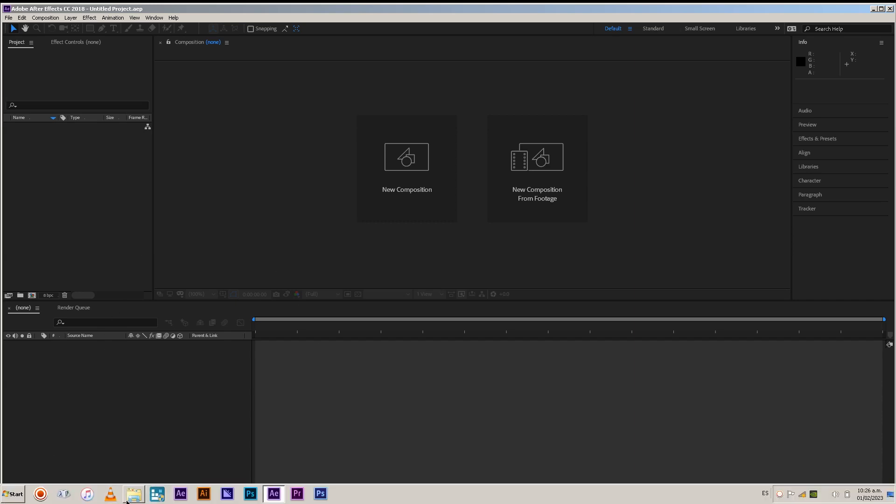
pyautogui.moveTo(127, 502)
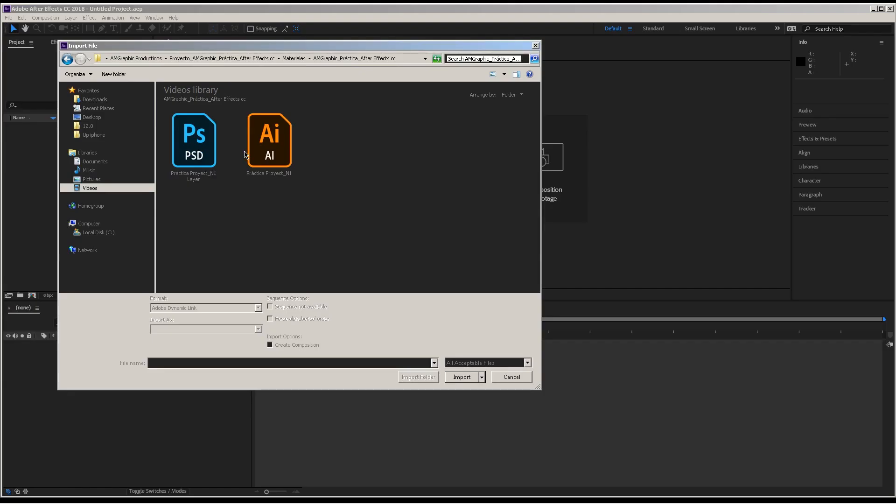
pyautogui.click(197, 160)
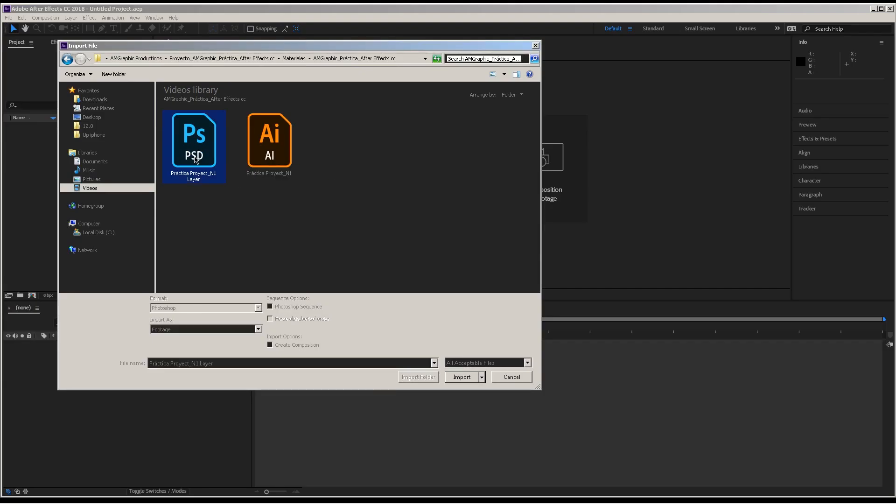
pyautogui.rightClick(198, 160)
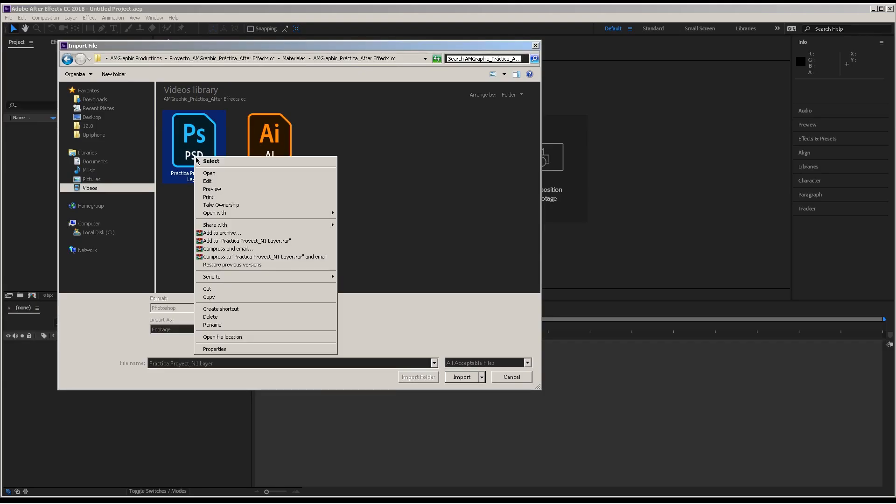
pyautogui.click(239, 174)
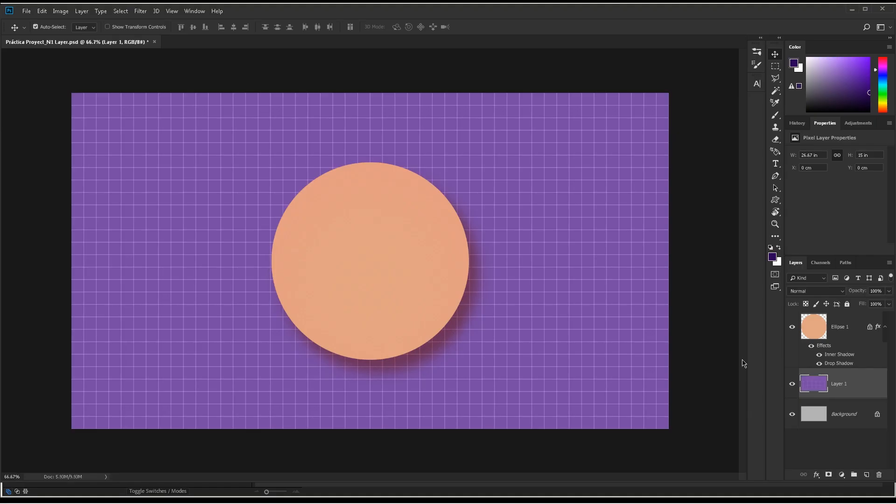
# - Save the layered PSD document, exit Photoshop and return to After Effects
pyautogui.hotkey('ctrl', 's')
pyautogui.click(27, 11)
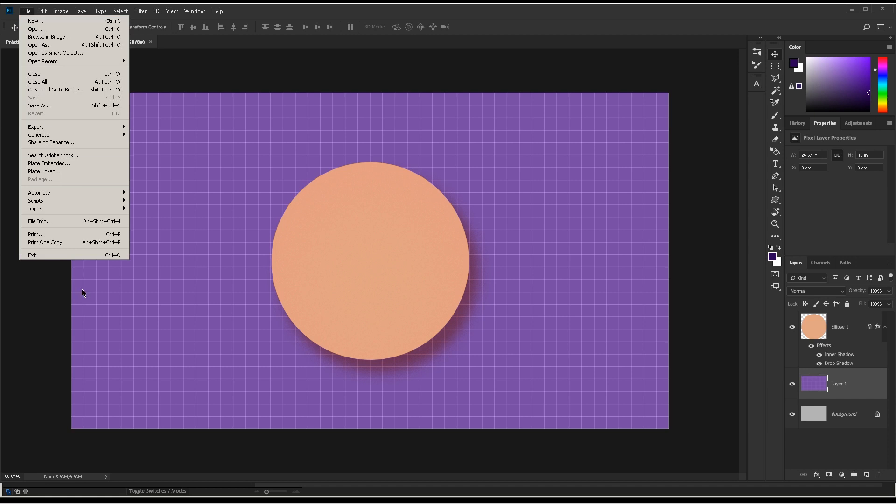
pyautogui.click(89, 255)
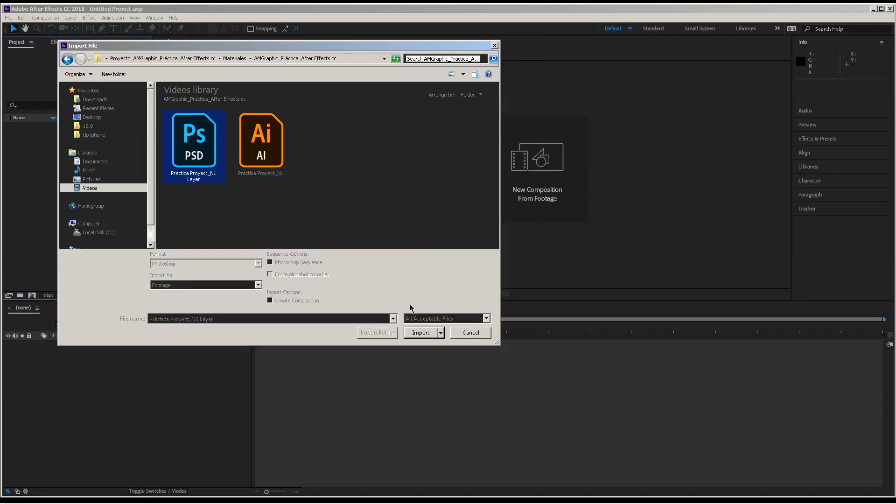
# - Import Práctica Proyect_N1 Layer.psd as footage with merged layers and create a new composition from it
pyautogui.click(417, 335)
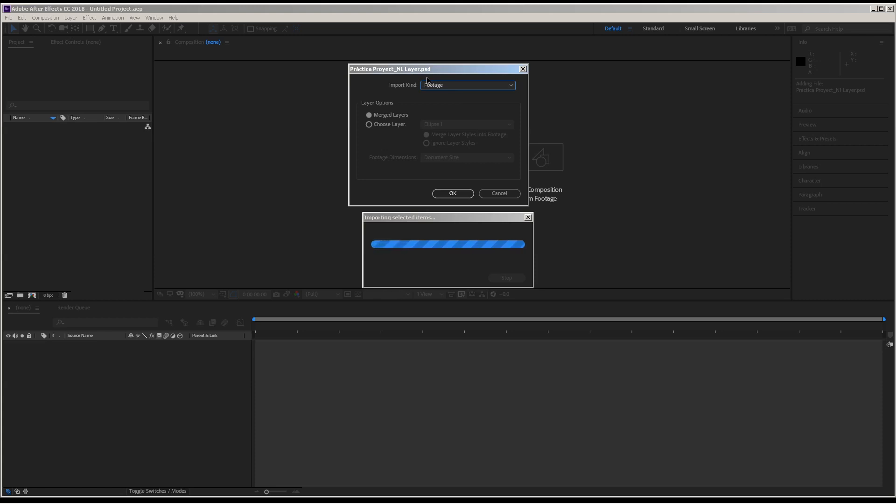
pyautogui.click(451, 194)
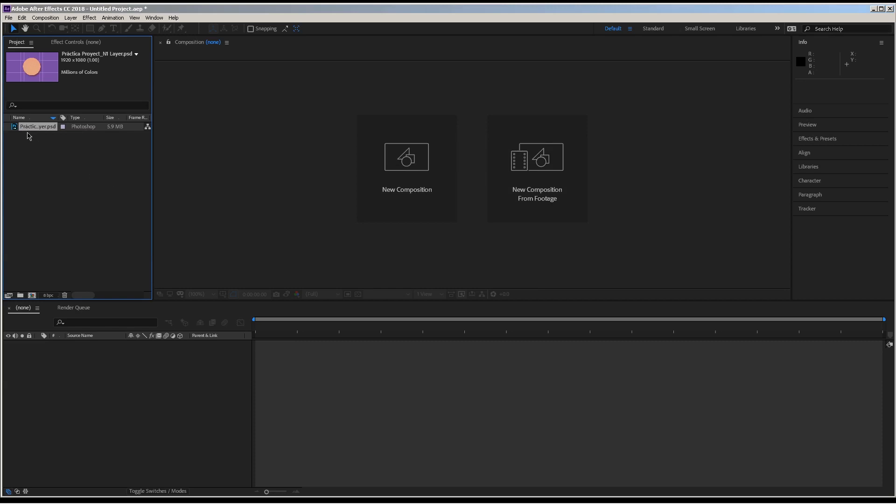
pyautogui.moveTo(28, 129); pyautogui.dragTo(45, 225)
pyautogui.moveTo(39, 290); pyautogui.dragTo(32, 296)
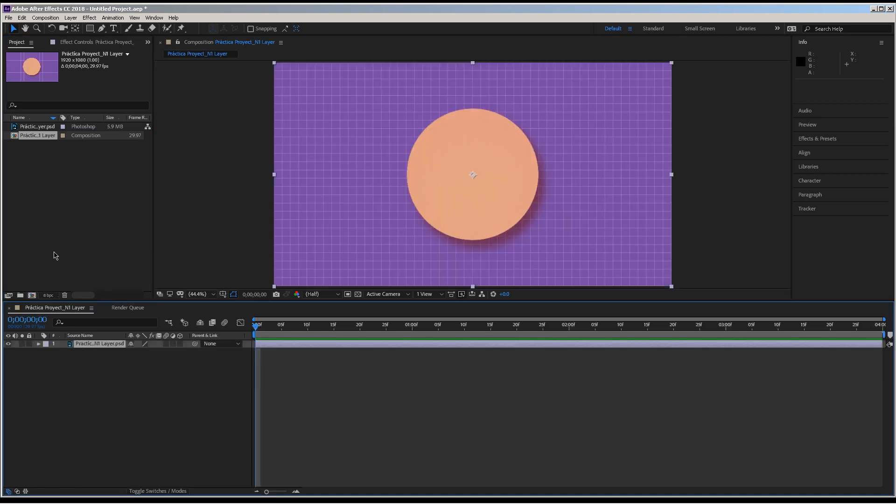
# - Move the merged PSD layer to about 951, 533 in the composition and expand its Transform properties
pyautogui.moveTo(472, 179); pyautogui.dragTo(423, 126)
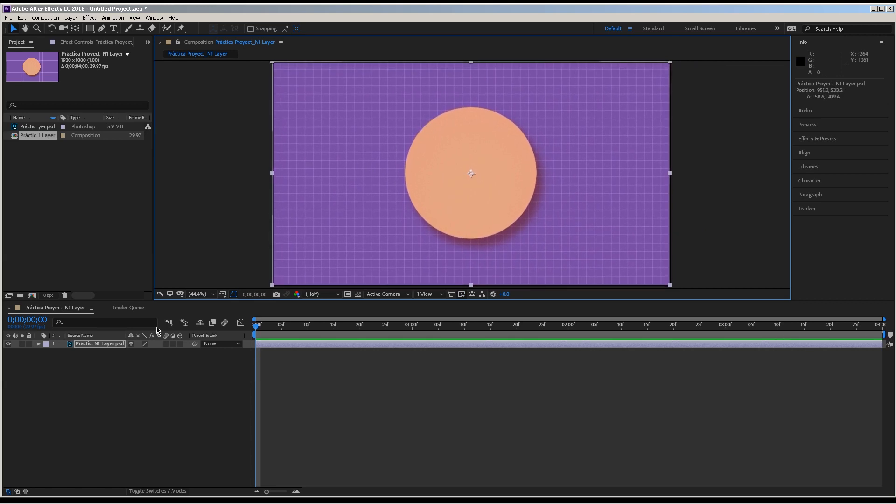
pyautogui.click(39, 344)
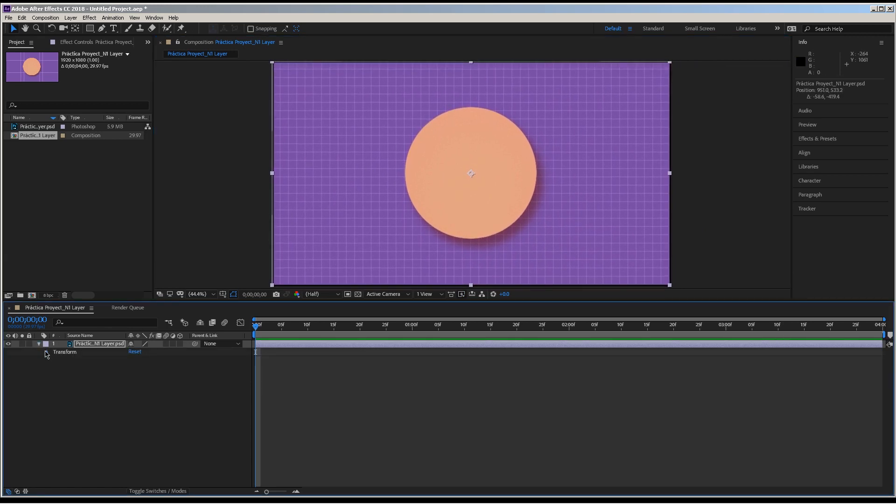
pyautogui.click(46, 352)
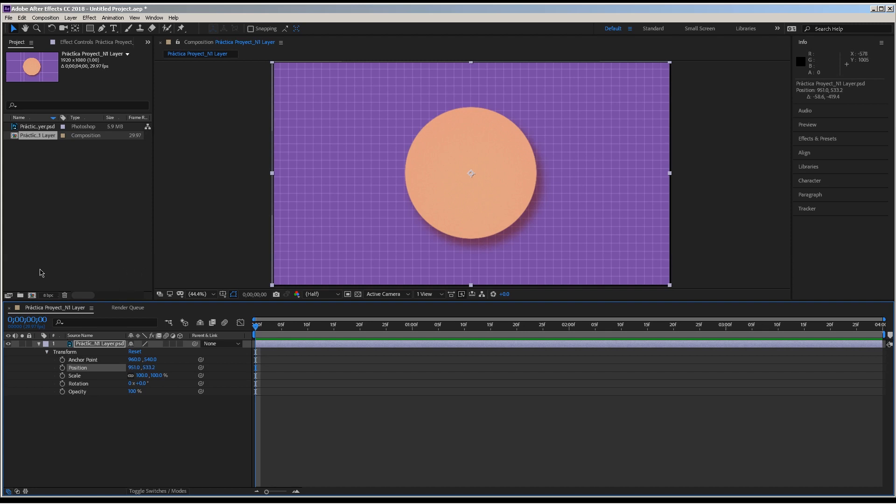
# - Delete the Práctica Proyect_N1 Layer composition and its merged PSD footage from the project
pyautogui.click(65, 295)
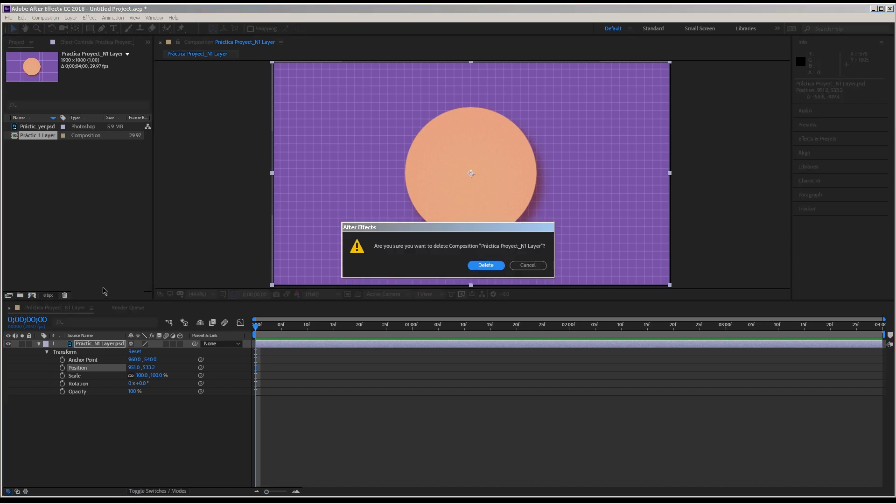
pyautogui.click(481, 266)
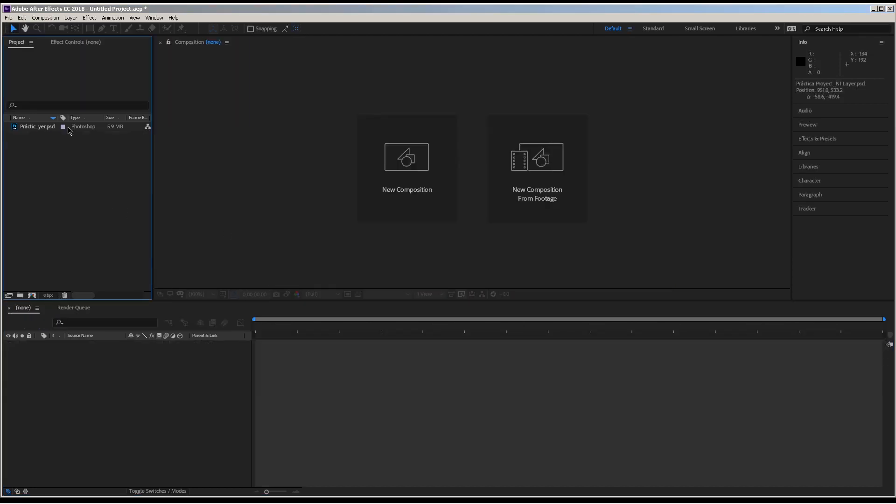
pyautogui.click(48, 128)
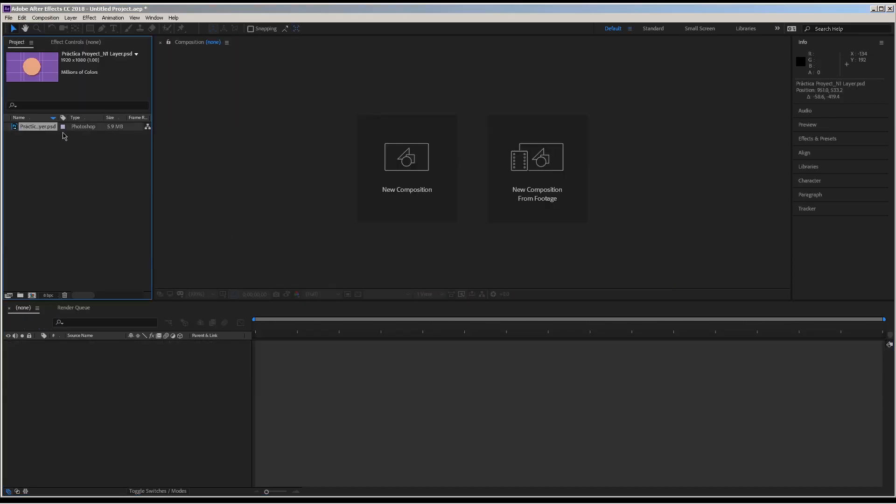
pyautogui.click(65, 294)
# - Start importing Práctica Proyect_N1 Layer.psd as footage, choosing only the Circulo layer
pyautogui.doubleClick(98, 182)
pyautogui.click(182, 160)
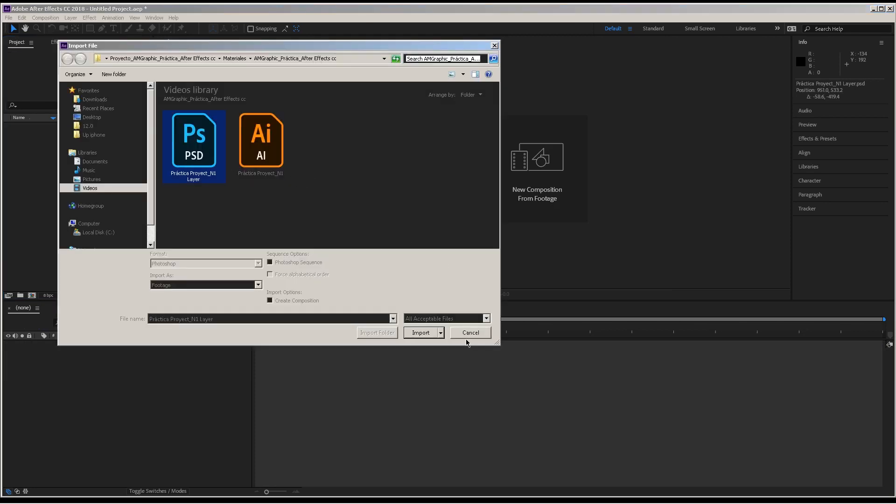
pyautogui.click(421, 332)
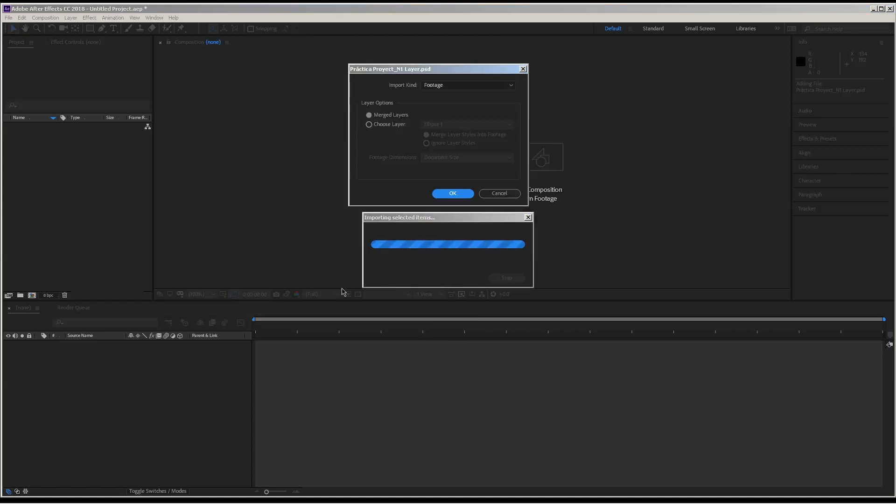
pyautogui.click(433, 86)
pyautogui.click(440, 97)
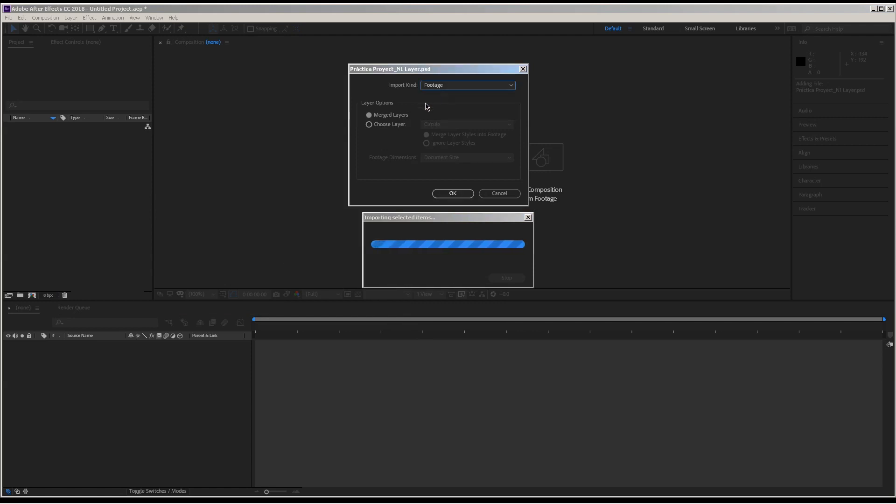
pyautogui.click(379, 126)
pyautogui.click(442, 126)
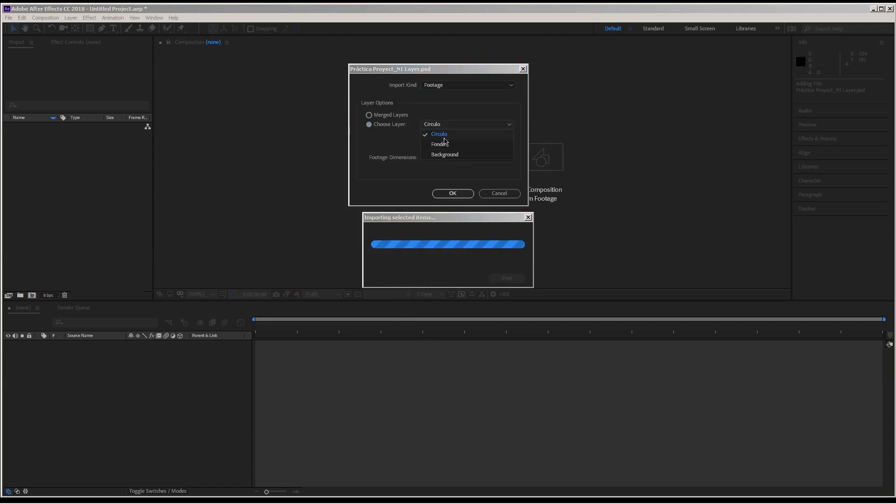
pyautogui.click(447, 136)
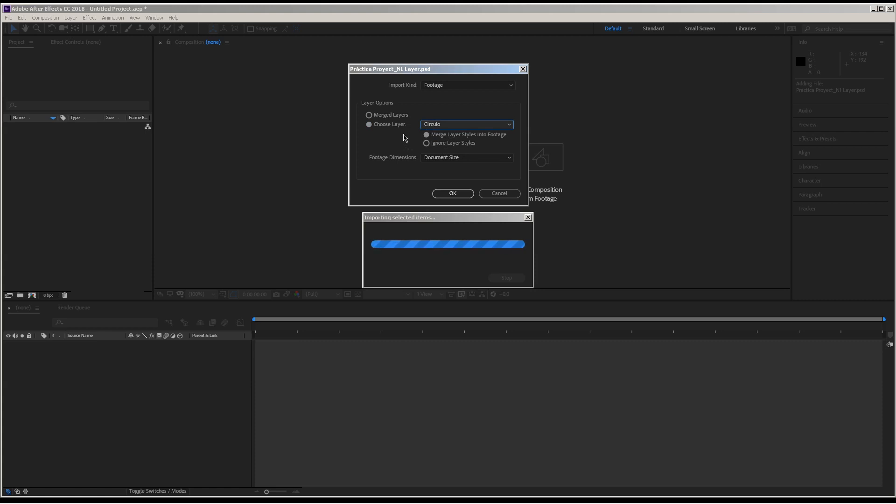
# - Import the Circulo layer with its layer styles merged into the footage and footage dimensions set to Document Size
pyautogui.click(433, 145)
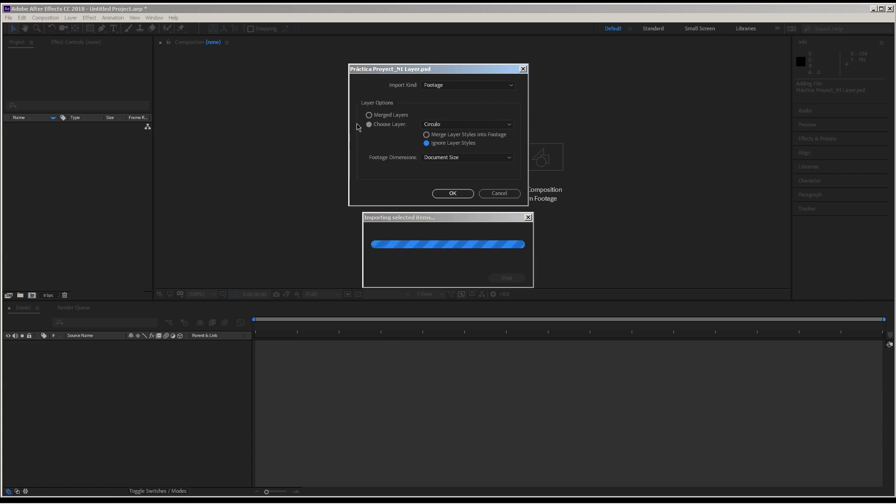
pyautogui.click(447, 158)
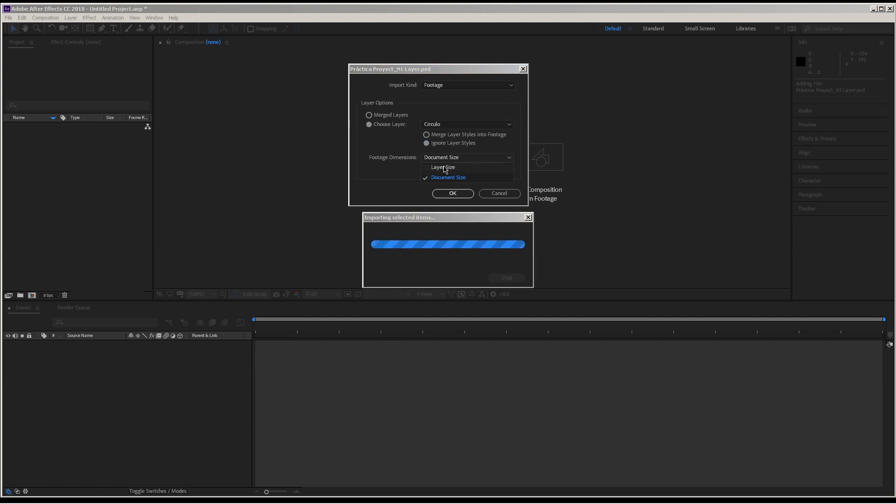
pyautogui.click(427, 139)
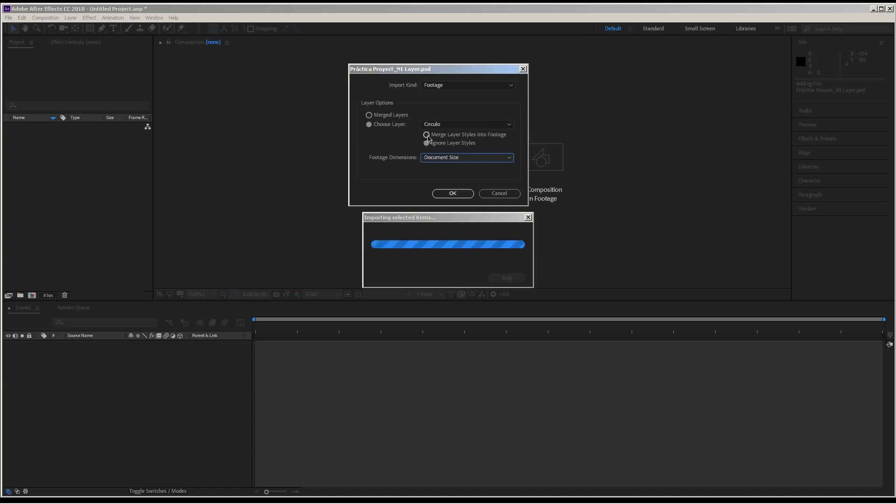
pyautogui.click(426, 136)
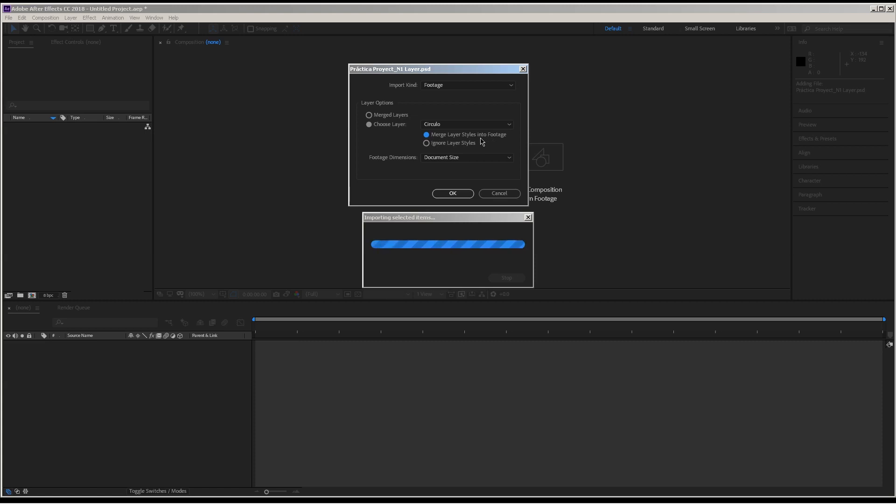
pyautogui.click(467, 157)
pyautogui.click(458, 181)
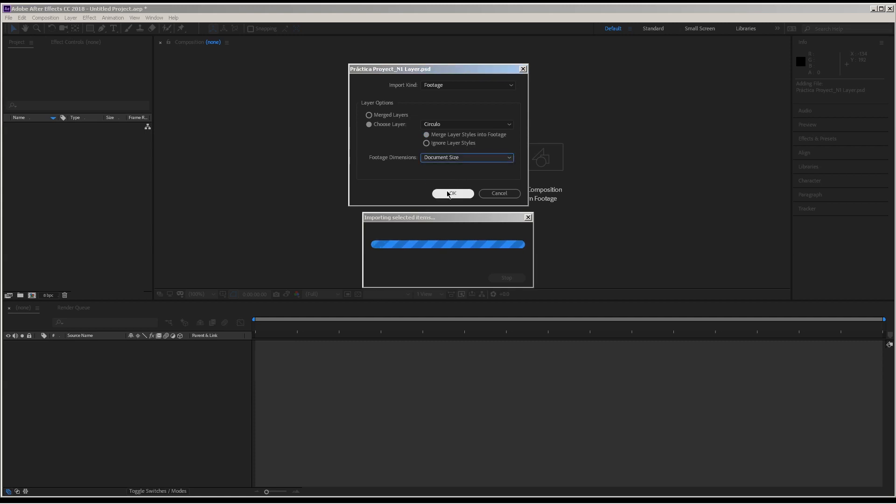
pyautogui.click(452, 194)
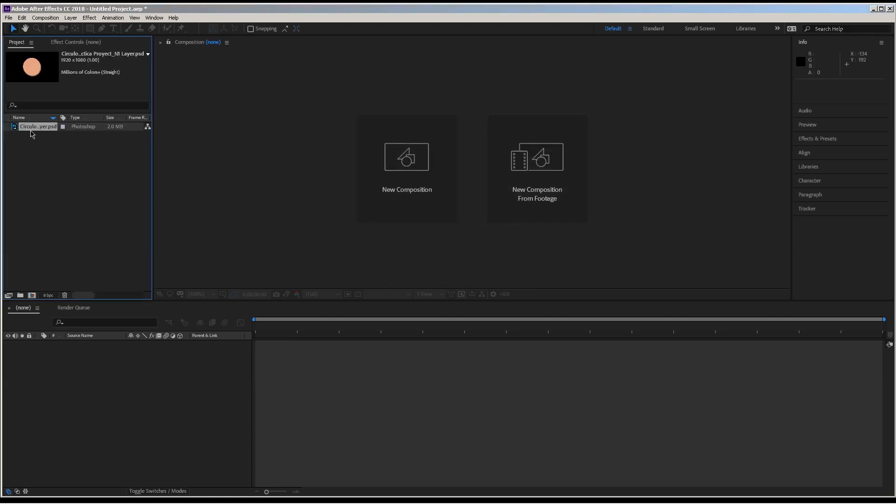
# - Create a composition from the Circulo footage and display the footage over the transparency grid
pyautogui.moveTo(31, 134); pyautogui.dragTo(340, 193)
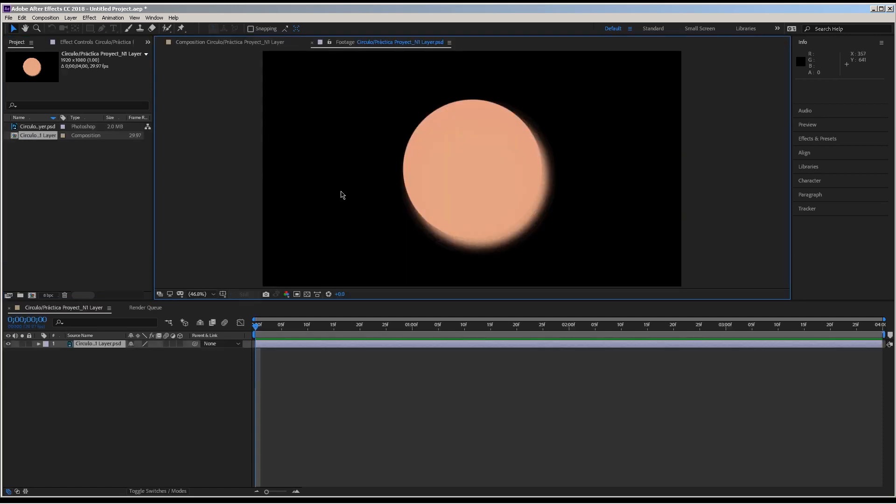
pyautogui.click(308, 295)
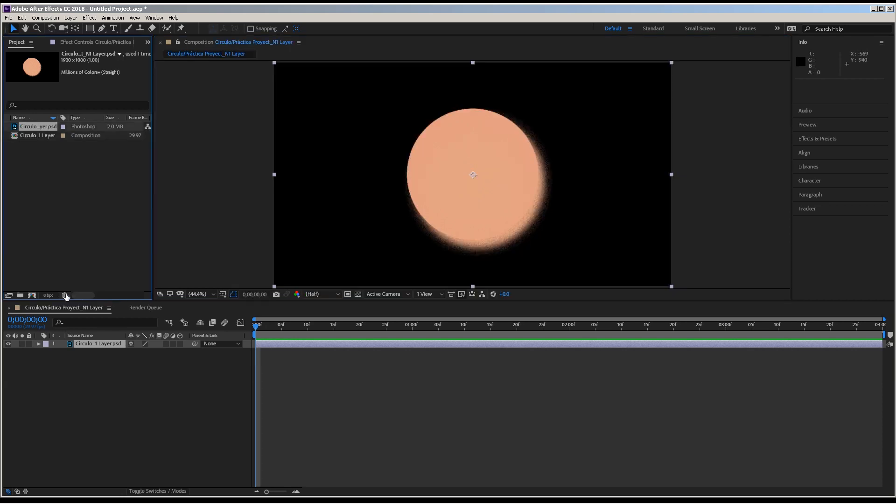
# - Delete the Circulo PSD footage and its composition from the project
pyautogui.click(64, 296)
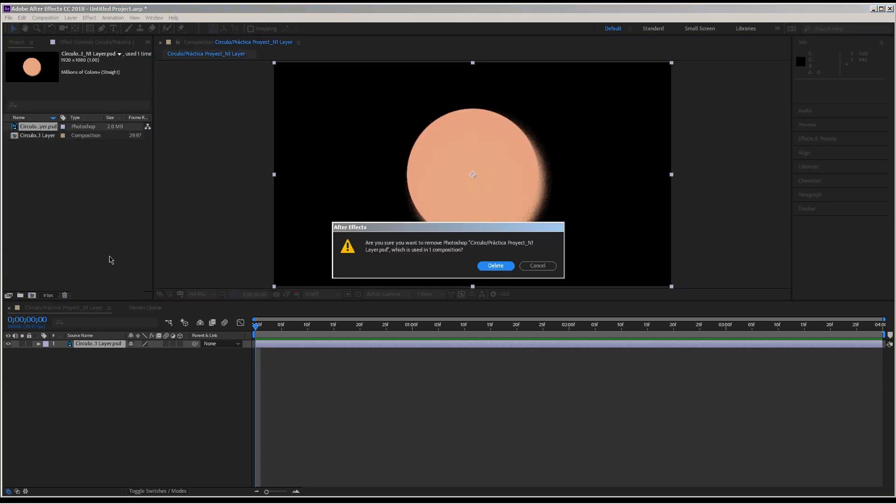
pyautogui.click(498, 266)
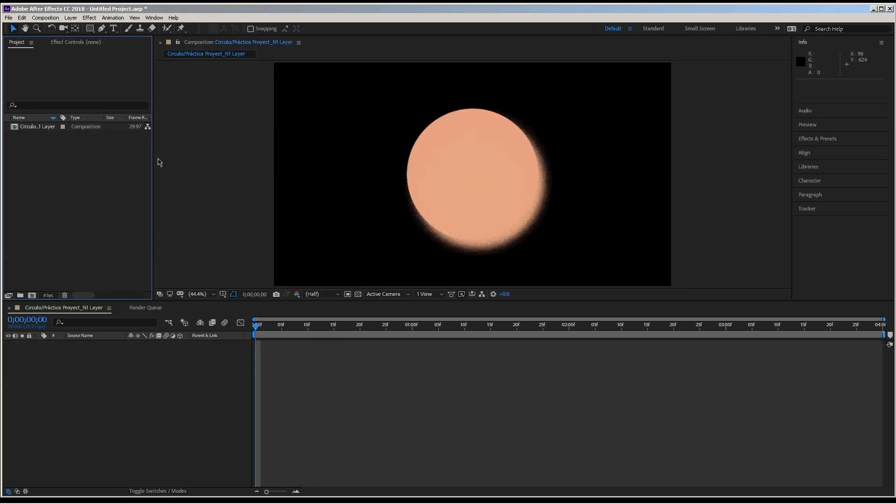
pyautogui.click(46, 127)
pyautogui.click(64, 296)
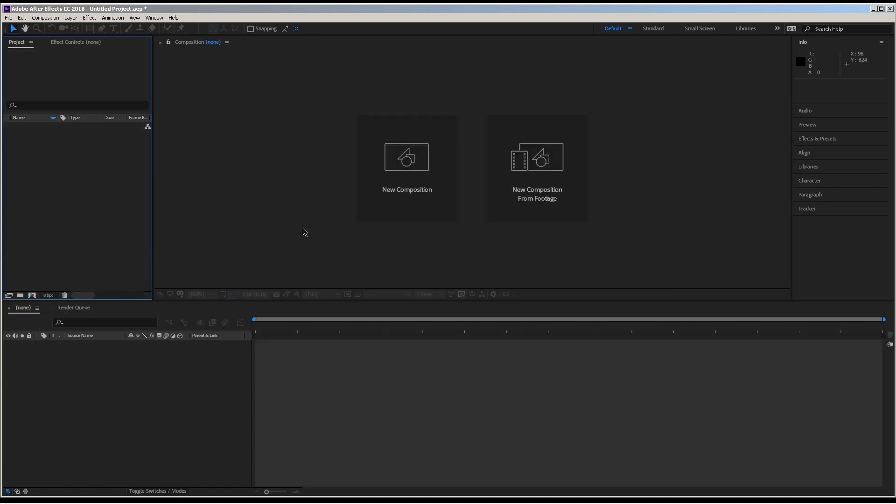
# - Start importing only the Circulo layer of Práctica Proyect_N1 Layer.psd as footage, ignoring its layer styles
pyautogui.doubleClick(76, 206)
pyautogui.click(178, 163)
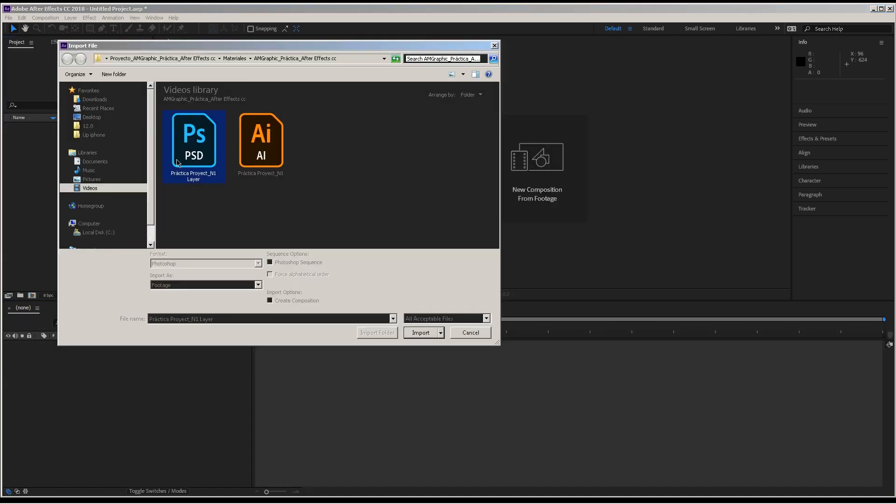
pyautogui.click(420, 332)
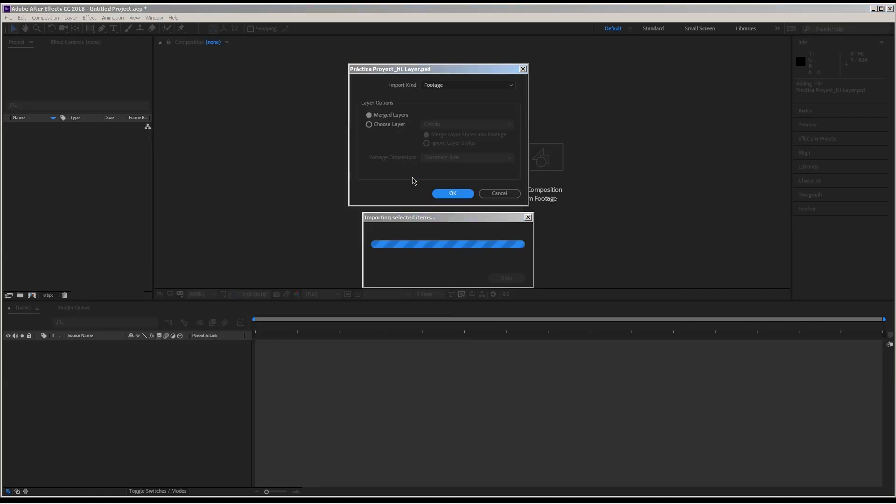
pyautogui.click(392, 124)
pyautogui.click(442, 145)
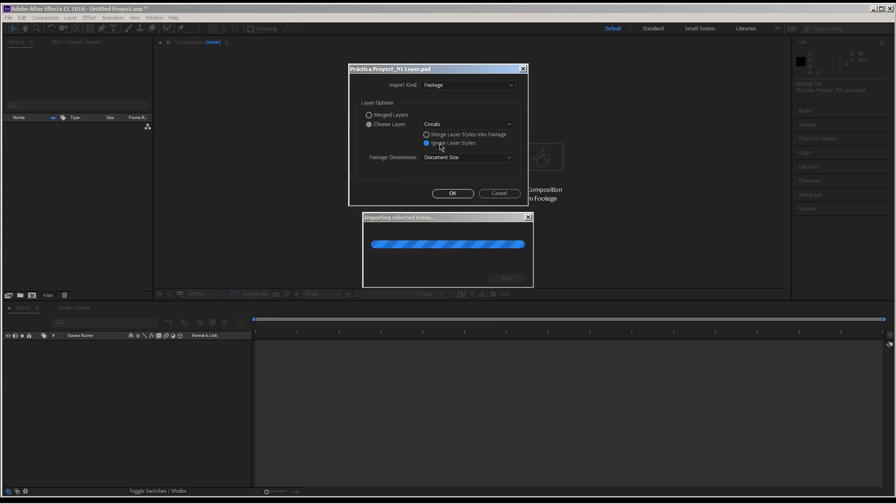
# - Import the Circulo layer with footage dimensions set to Layer Size and open the footage for viewing
pyautogui.click(437, 159)
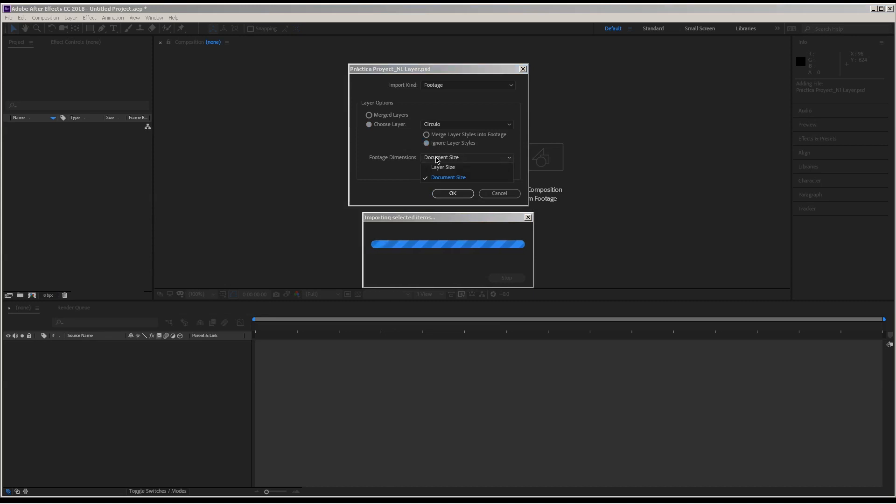
pyautogui.click(443, 168)
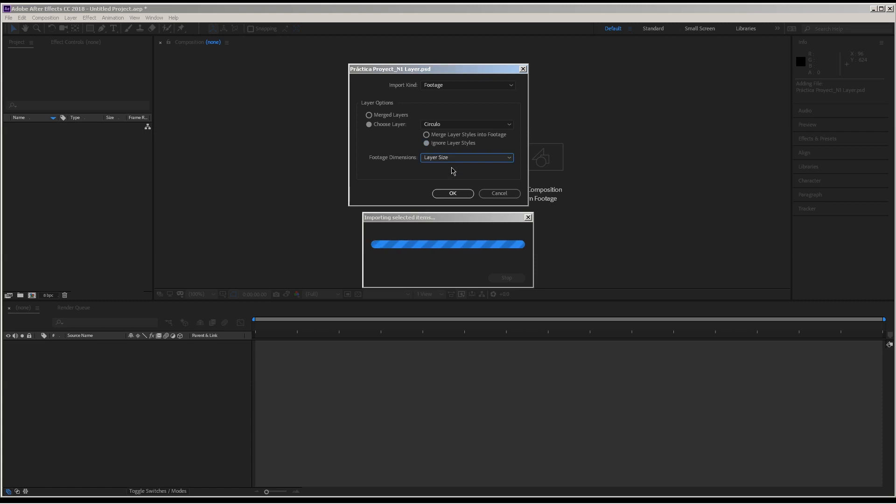
pyautogui.click(452, 193)
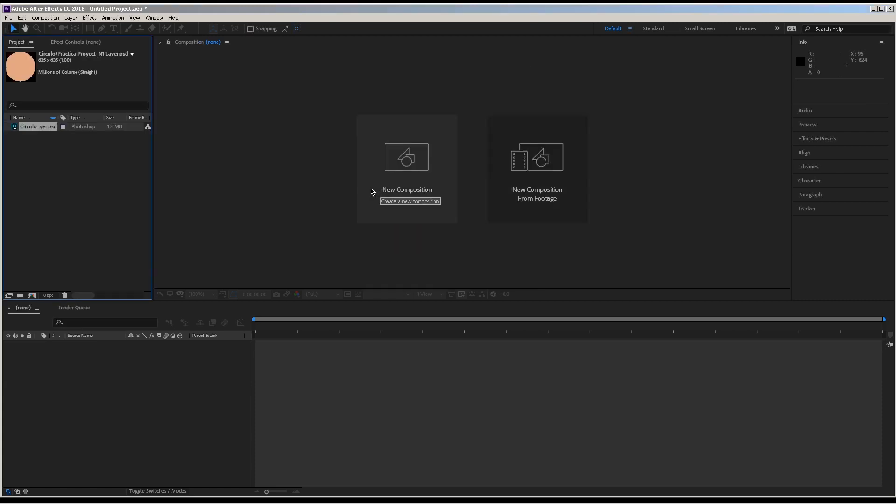
pyautogui.doubleClick(34, 128)
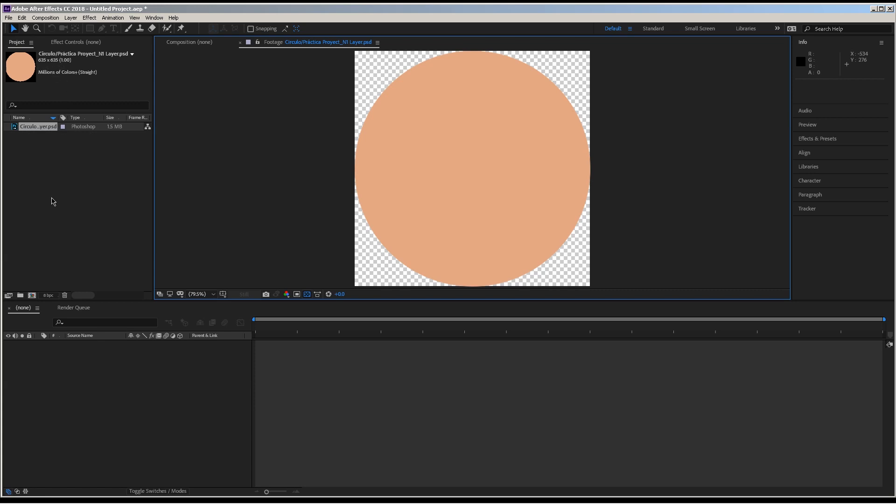
# - Delete the Circulo footage from the project
pyautogui.click(64, 295)
pyautogui.doubleClick(73, 191)
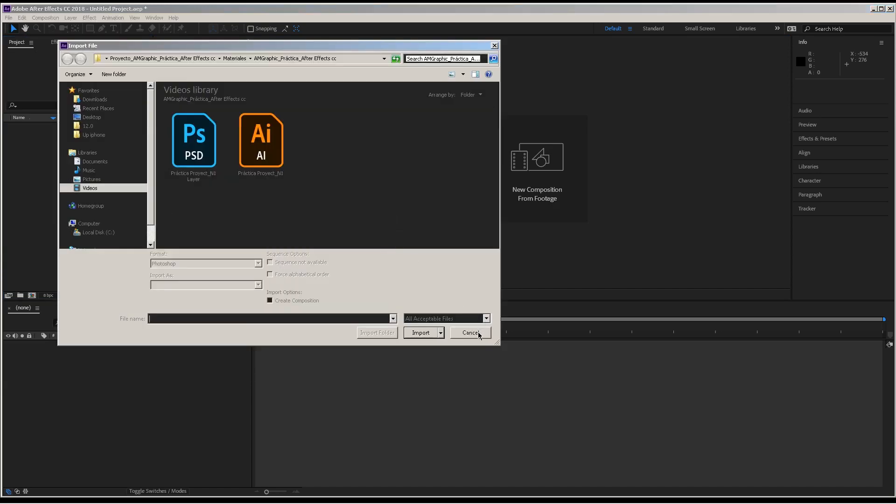
pyautogui.click(479, 334)
pyautogui.click(297, 42)
pyautogui.click(310, 45)
# - Start importing Práctica Proyect_N1 Layer.psd and bring up its layer import options
pyautogui.doubleClick(77, 168)
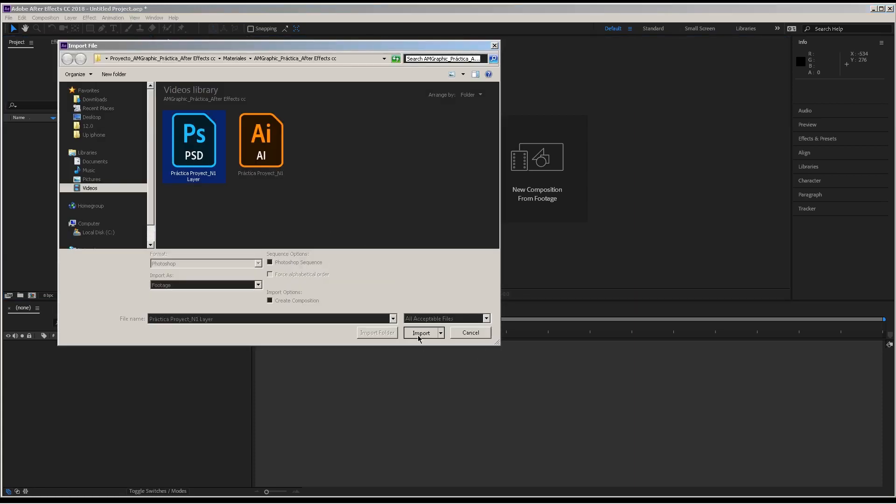
pyautogui.click(418, 334)
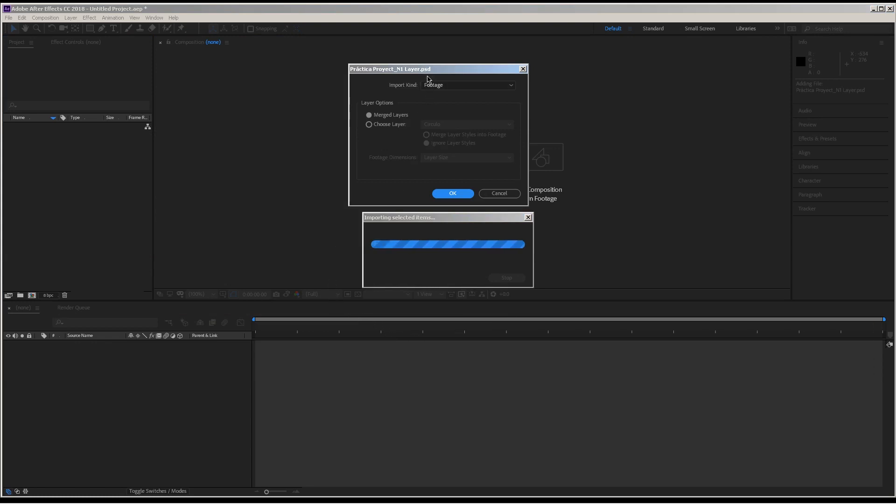
pyautogui.moveTo(426, 71); pyautogui.dragTo(419, 80)
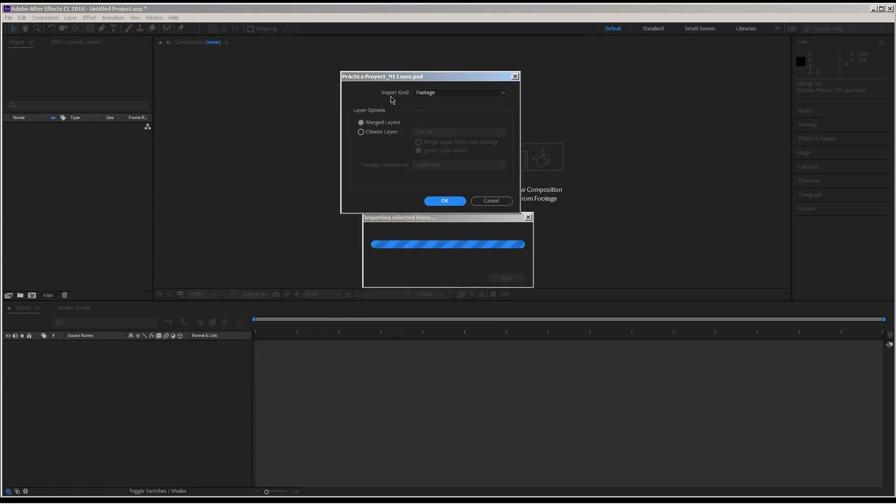
# - Try the import options for the PSD: the single Circulo layer, Merged Layers, and the Composition and Footage import kinds
pyautogui.click(371, 134)
pyautogui.click(434, 133)
pyautogui.click(419, 119)
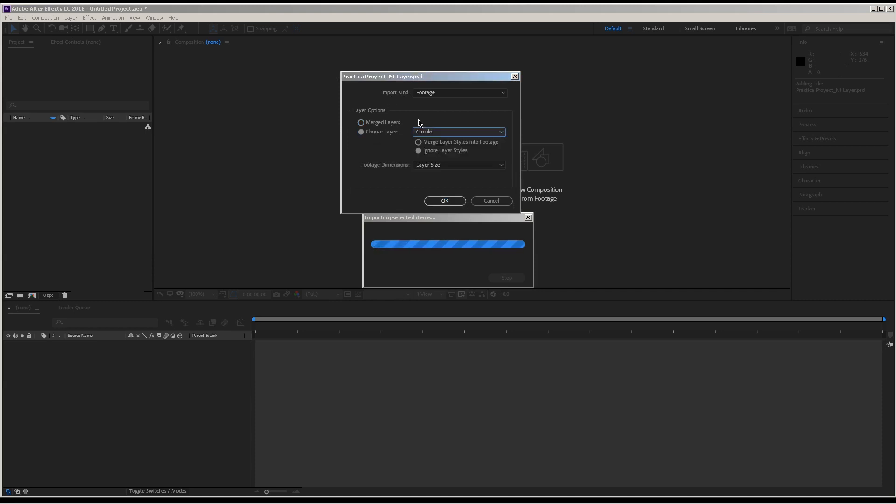
pyautogui.click(369, 123)
pyautogui.click(427, 93)
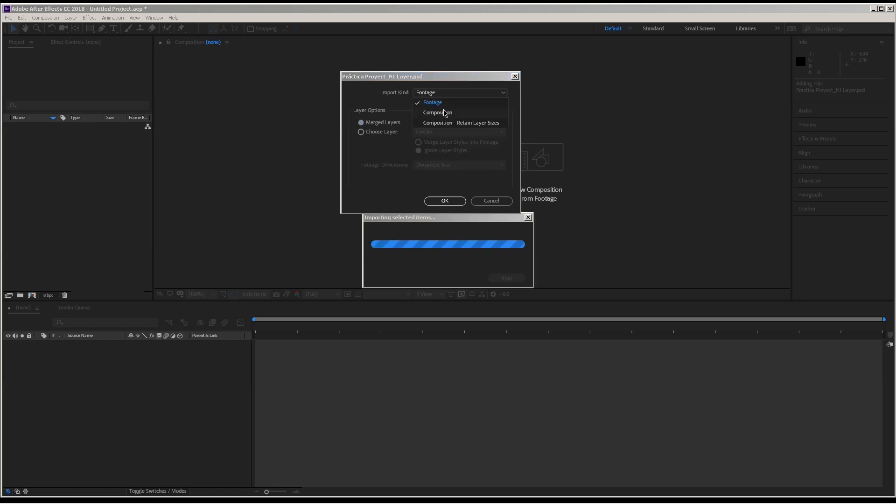
pyautogui.click(438, 113)
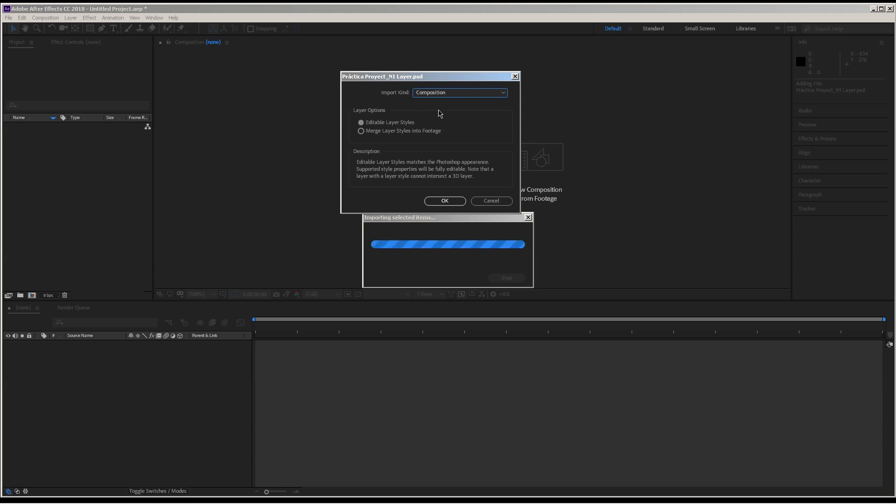
pyautogui.click(462, 96)
pyautogui.click(441, 103)
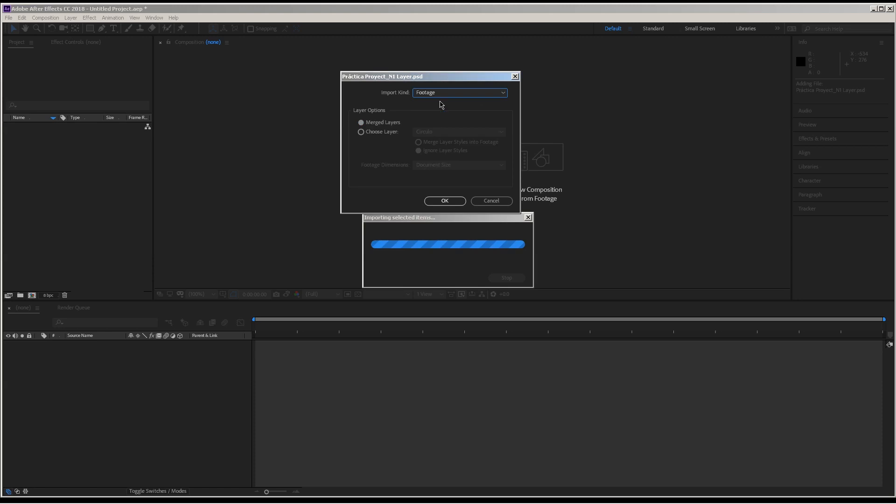
pyautogui.click(372, 136)
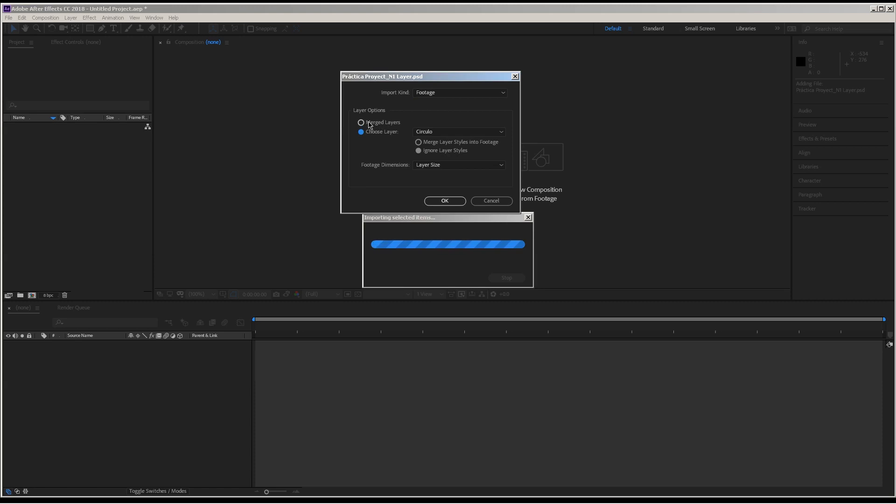
pyautogui.click(418, 142)
# - Import the PSD as a Composition with Editable Layer Styles, expand its layers folder and open the Práctica Proyect_N1 Layer composition
pyautogui.click(420, 94)
pyautogui.click(445, 114)
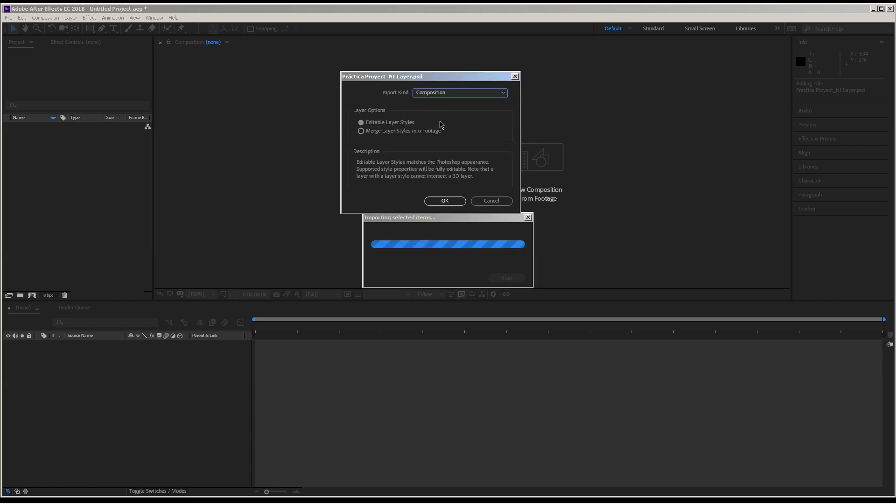
pyautogui.click(443, 198)
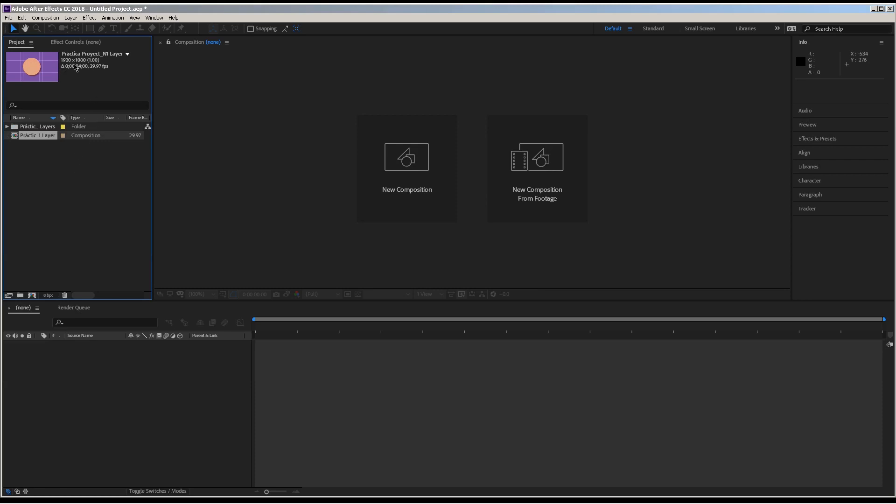
pyautogui.click(7, 126)
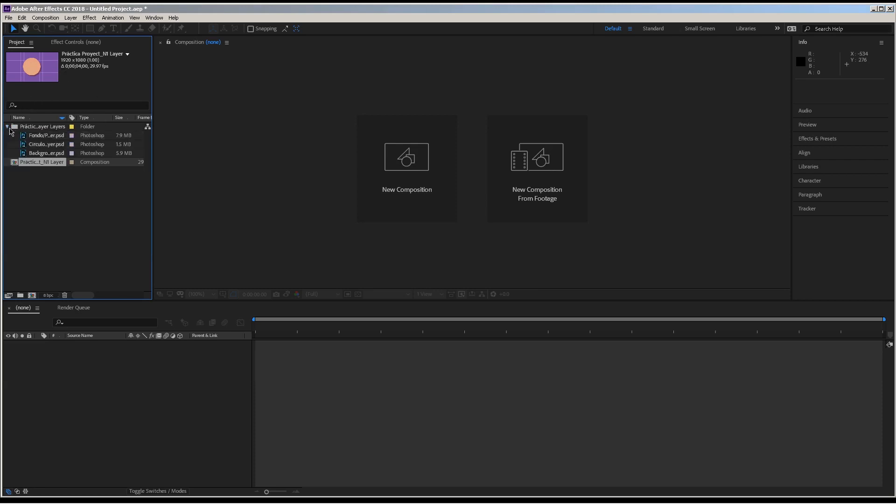
pyautogui.doubleClick(37, 164)
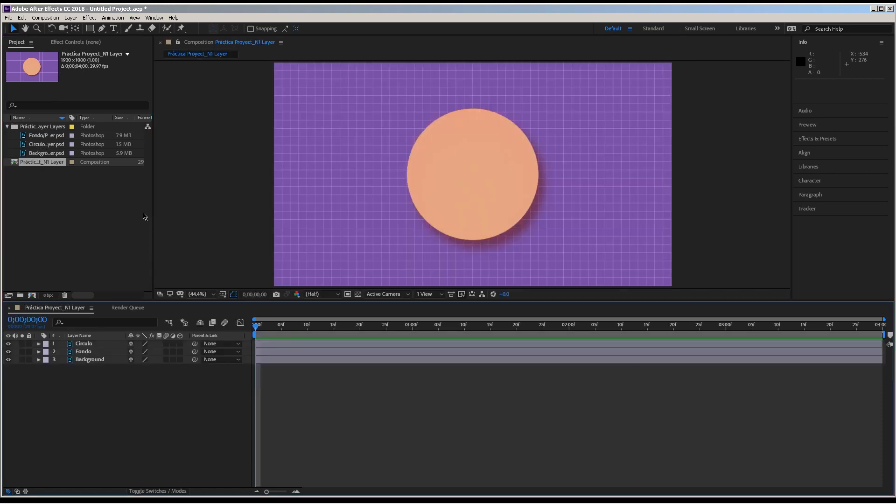
# - Hide and show the Circulo, Fondo and Background layers to examine what each contributes to the composition
pyautogui.click(8, 344)
pyautogui.click(9, 344)
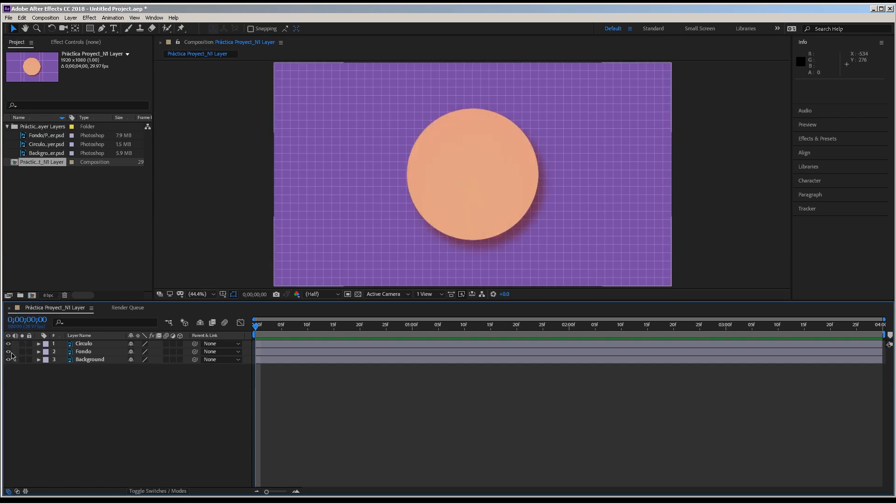
pyautogui.click(8, 352)
pyautogui.click(9, 352)
pyautogui.click(9, 360)
pyautogui.click(8, 352)
pyautogui.click(8, 360)
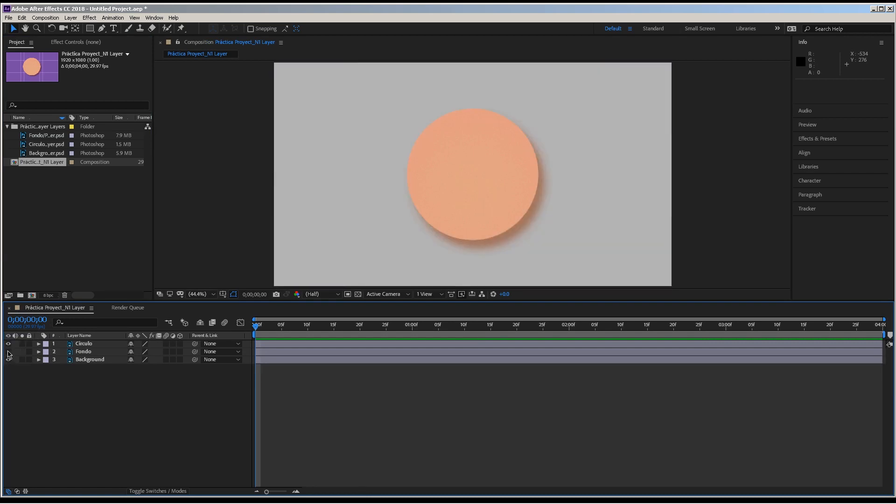
pyautogui.click(9, 352)
pyautogui.click(9, 344)
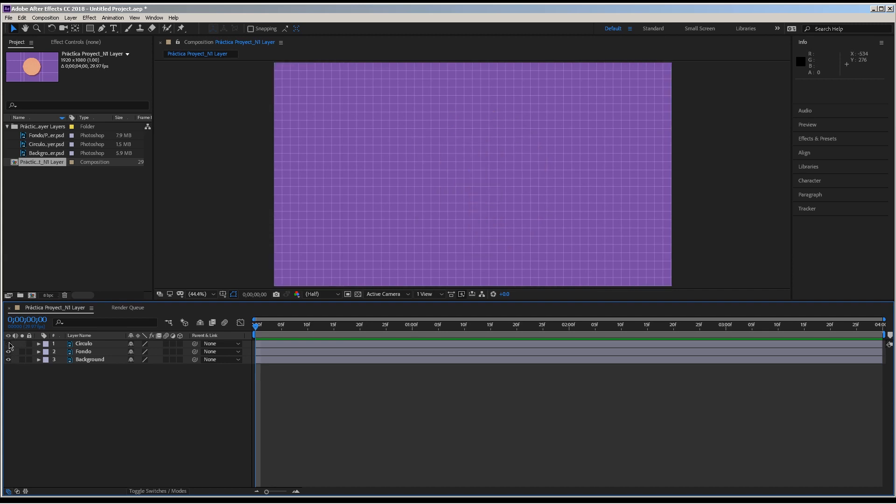
pyautogui.click(8, 343)
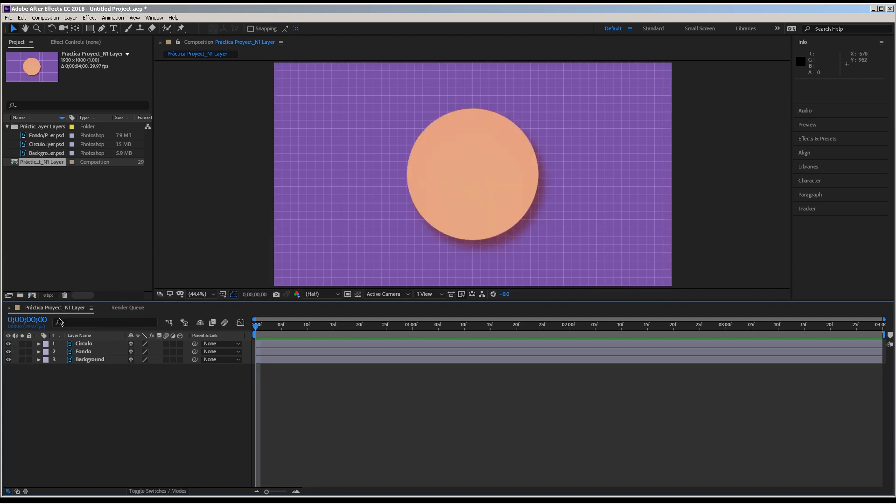
# - Move the Circulo layer toward the lower left of the composition, to a position of about 468, 648
pyautogui.click(80, 346)
pyautogui.moveTo(393, 191); pyautogui.dragTo(362, 232)
pyautogui.moveTo(466, 206); pyautogui.dragTo(401, 213)
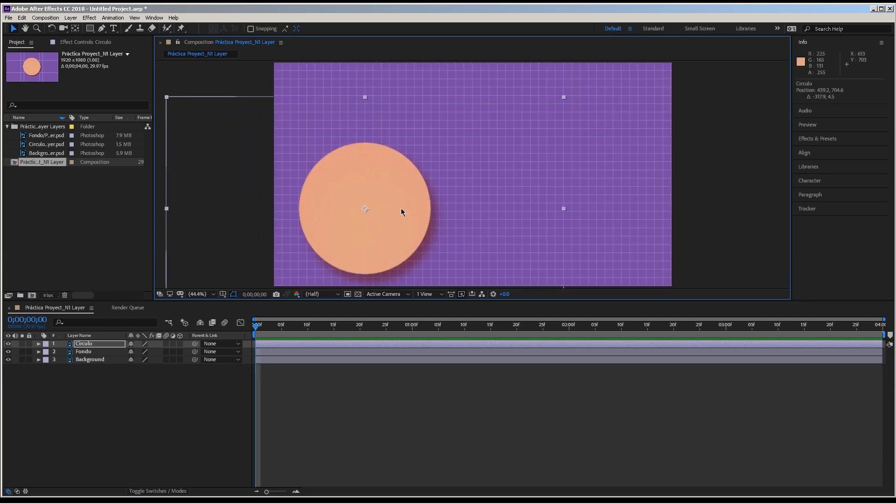
pyautogui.moveTo(401, 209); pyautogui.dragTo(407, 199)
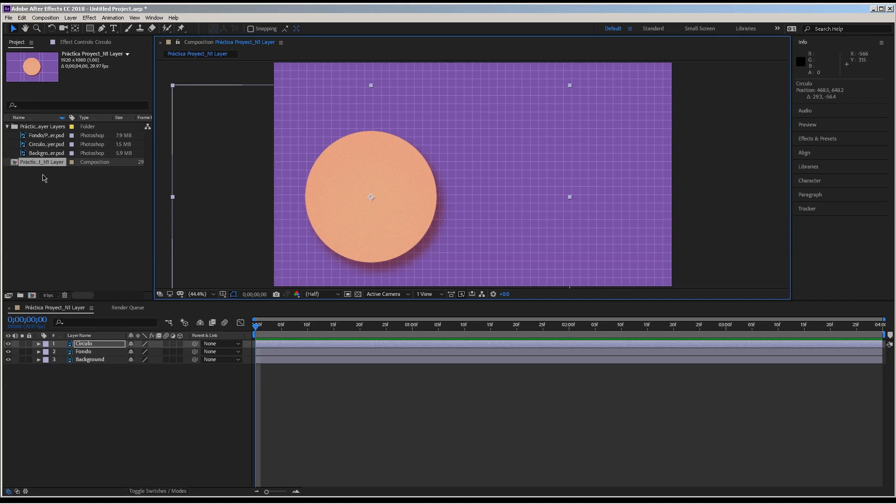
# - Move the Circulo layer back near the composition's centre, at about 969, 522, and toggle its visibility off and on
pyautogui.moveTo(284, 198); pyautogui.dragTo(385, 169)
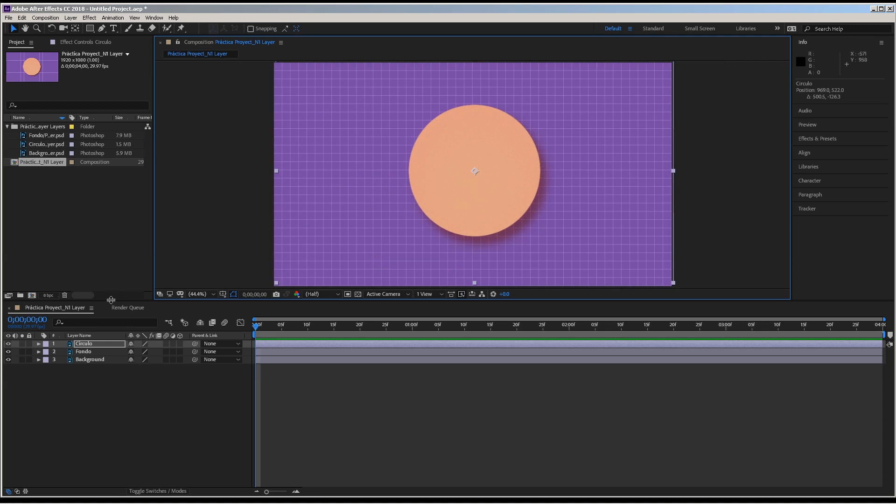
pyautogui.click(9, 345)
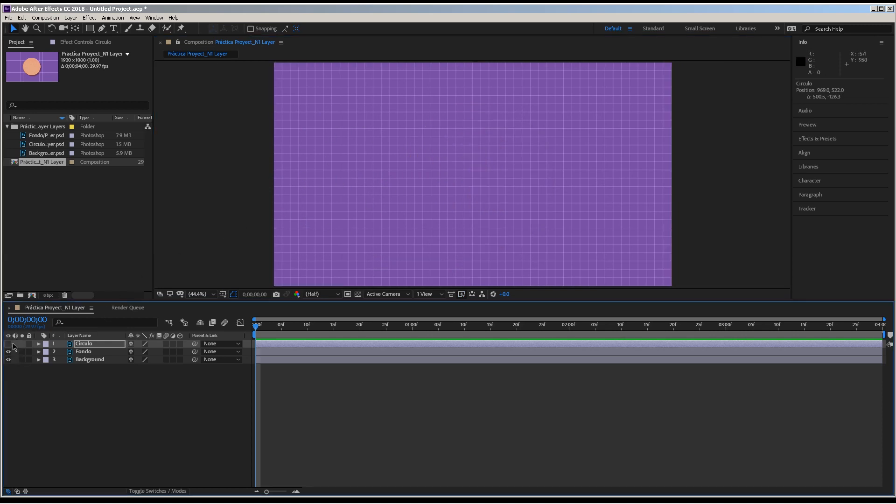
pyautogui.click(8, 344)
# - Reveal the Blending Options and Drop Shadow properties within the Circulo layer's styles
pyautogui.click(38, 344)
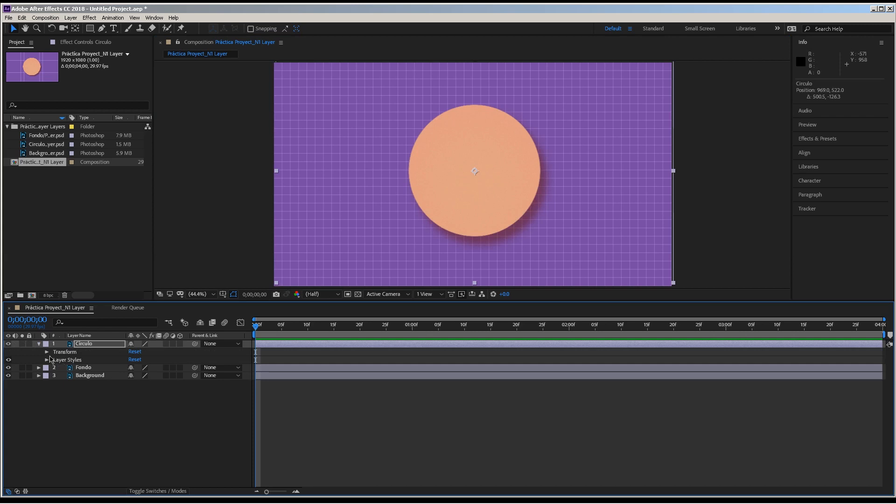
pyautogui.click(47, 359)
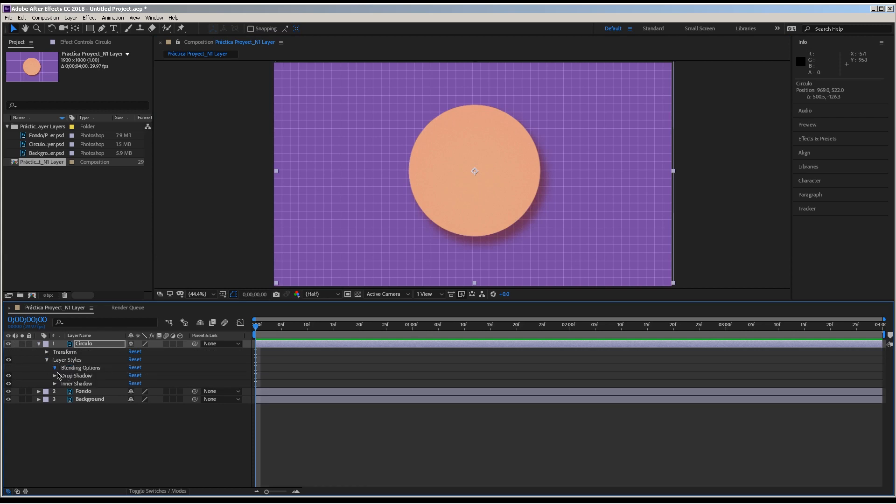
pyautogui.click(55, 400)
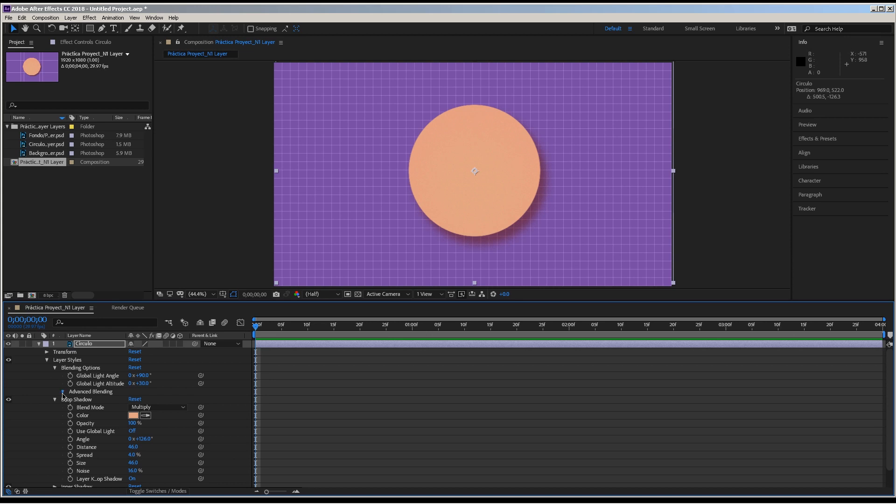
pyautogui.click(62, 392)
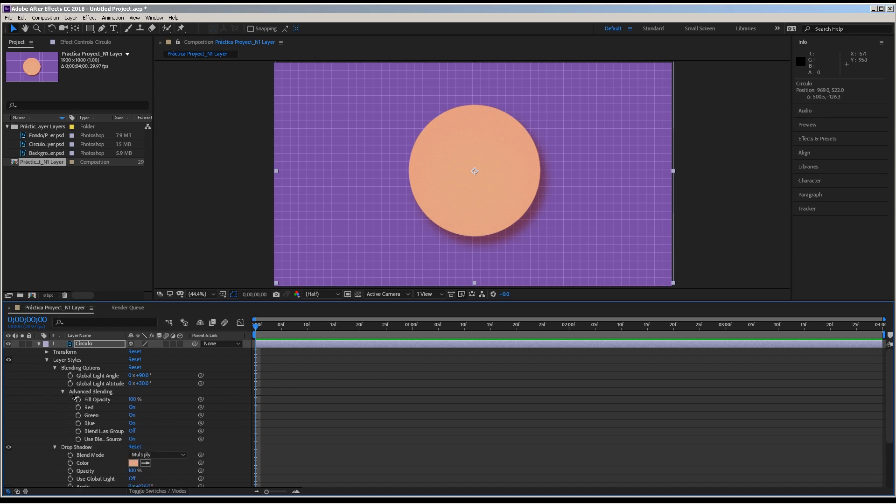
pyautogui.click(62, 392)
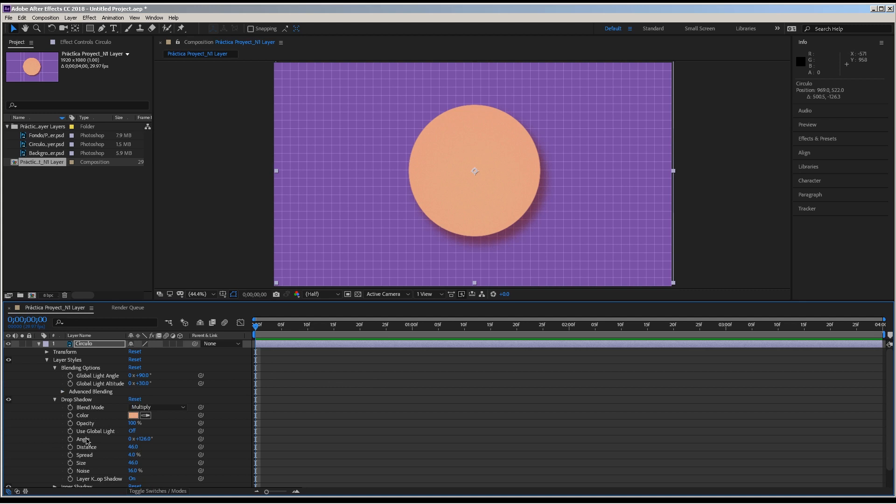
# - Change the Circulo layer's drop shadow colour to green, 14C836
pyautogui.scroll(-1, 210, 425)
pyautogui.click(133, 404)
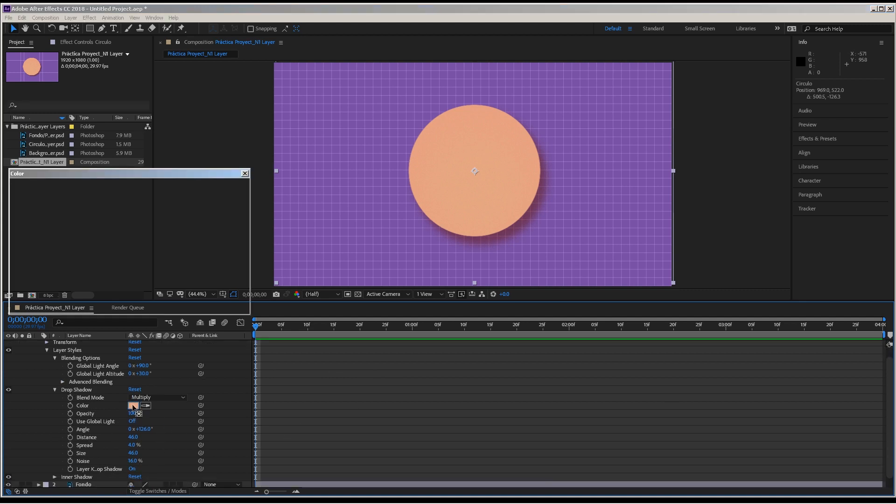
pyautogui.moveTo(126, 175); pyautogui.dragTo(139, 177)
pyautogui.moveTo(137, 215); pyautogui.dragTo(54, 207)
pyautogui.moveTo(161, 204); pyautogui.dragTo(148, 233)
pyautogui.click(144, 257)
pyautogui.click(160, 268)
pyautogui.moveTo(148, 269); pyautogui.dragTo(146, 226)
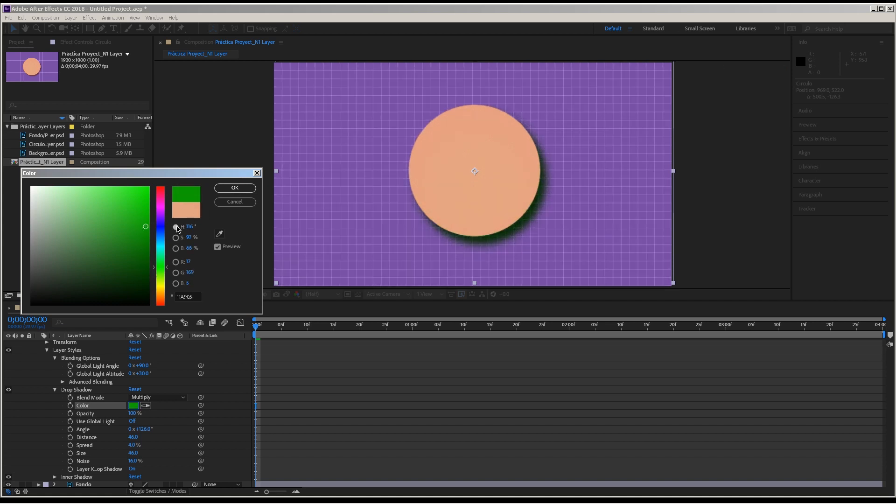
pyautogui.moveTo(160, 280)
pyautogui.mouseDown()
pyautogui.moveTo(160, 299)
pyautogui.moveTo(158, 263)
pyautogui.mouseUp()
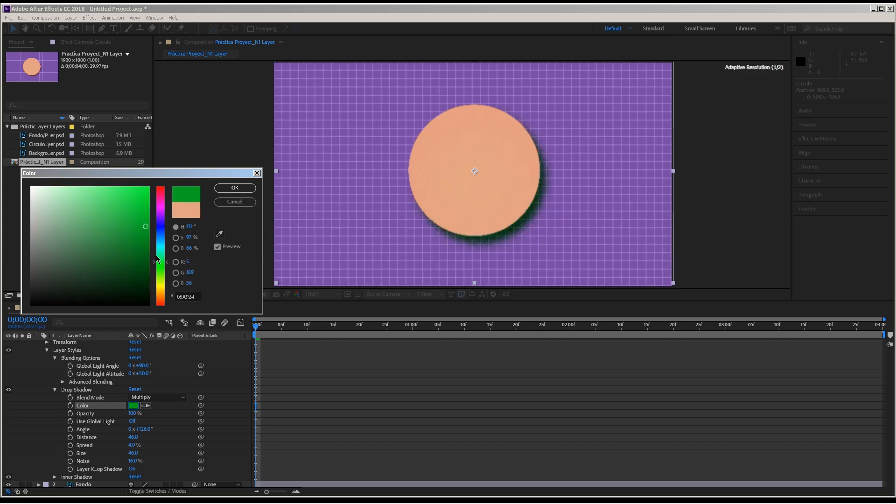
pyautogui.click(138, 210)
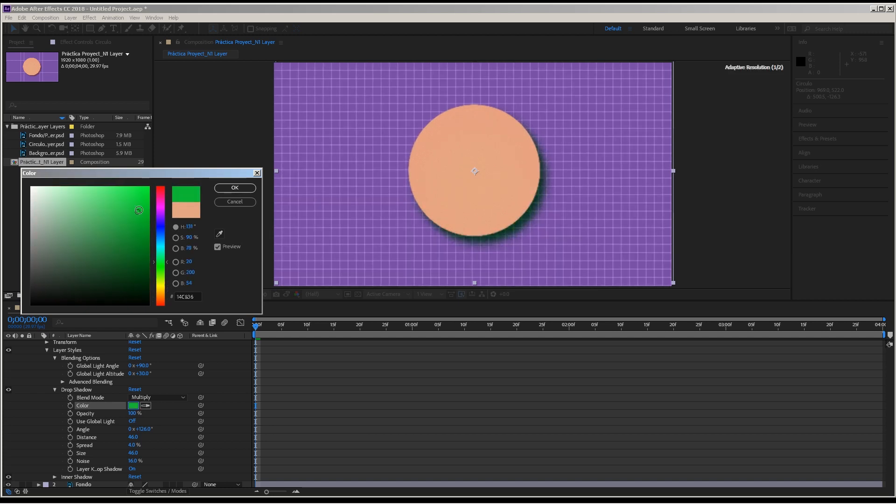
pyautogui.click(235, 188)
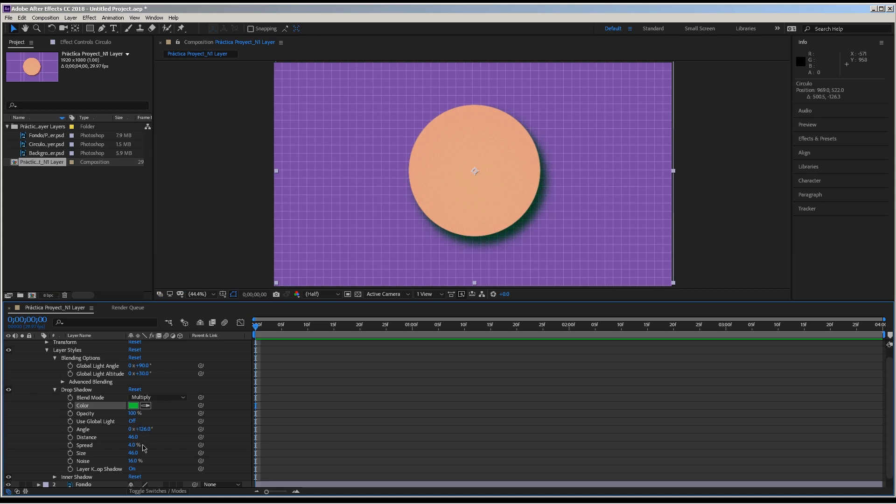
# - Increase the Circulo drop shadow's Distance to 605, reduce it to 565, and display the layer's Layer Styles options
pyautogui.moveTo(135, 438); pyautogui.dragTo(360, 393)
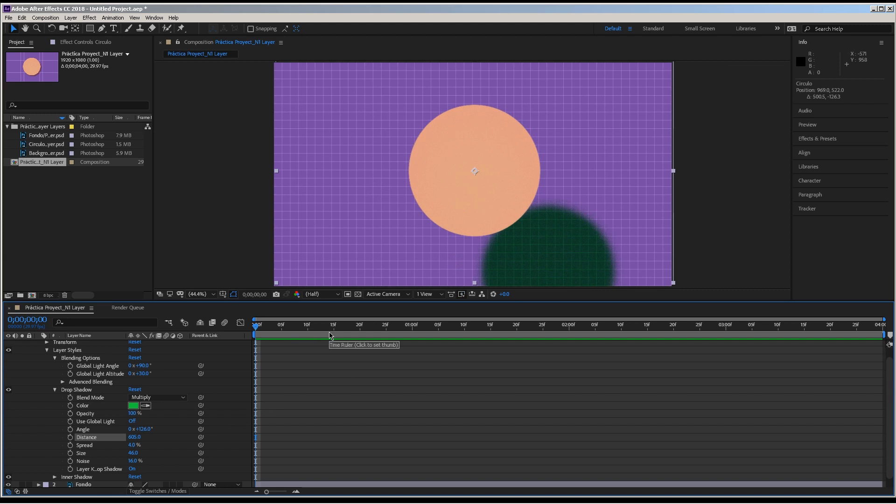
pyautogui.moveTo(134, 437); pyautogui.dragTo(117, 444)
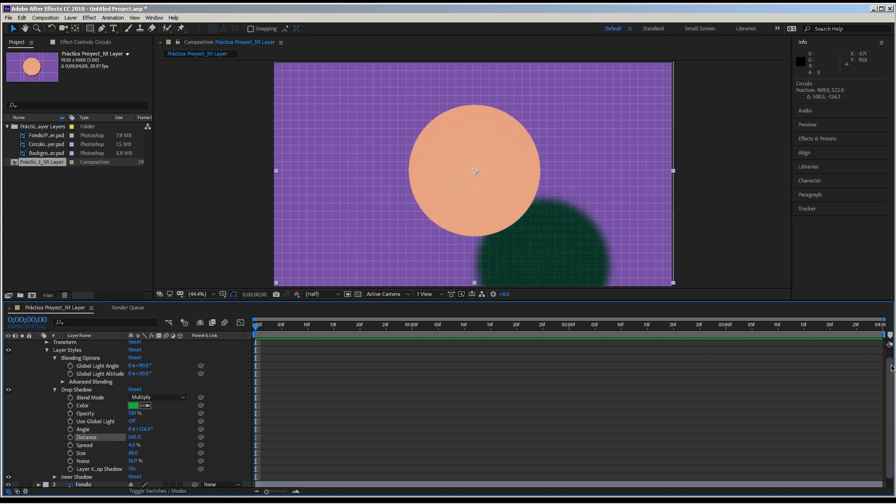
pyautogui.scroll(1, 848, 349)
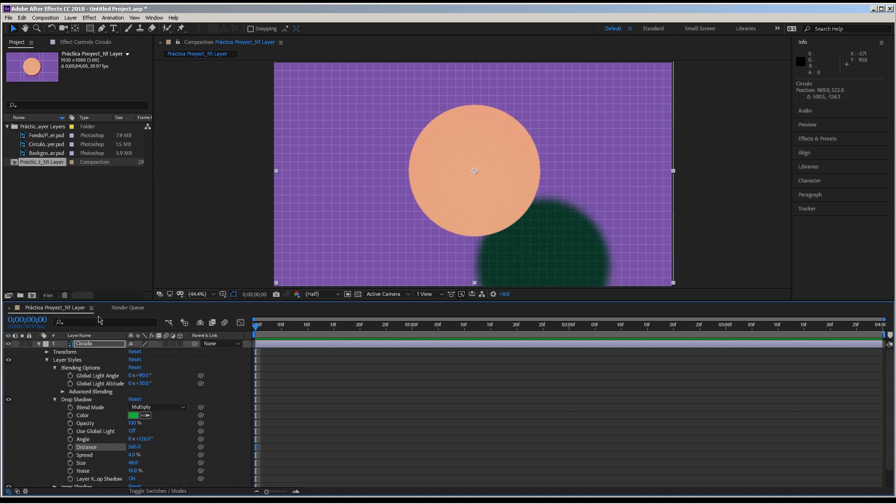
pyautogui.rightClick(83, 348)
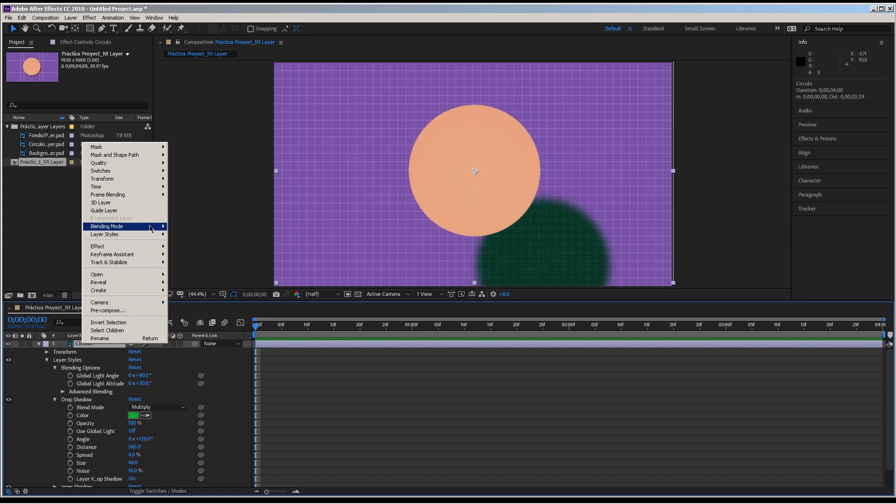
pyautogui.moveTo(150, 237)
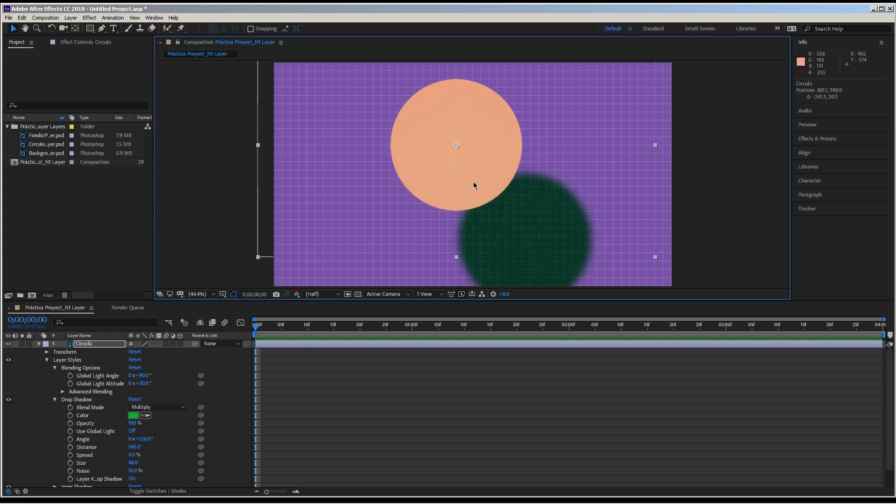
# - Undo the recent Circulo position moves and both changes to the drop shadow's Distance
pyautogui.hotkey('ctrl', 'z')
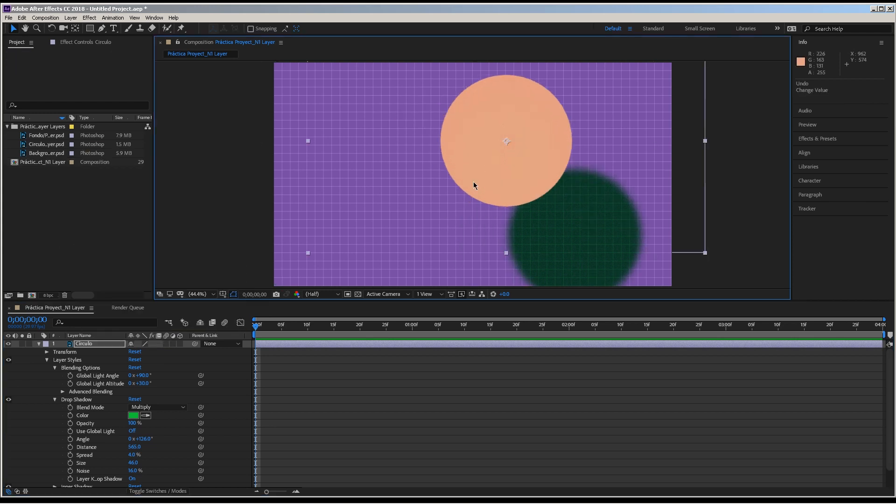
pyautogui.hotkey('ctrl', 'z')
pyautogui.hotkey('ctrl', 'z')
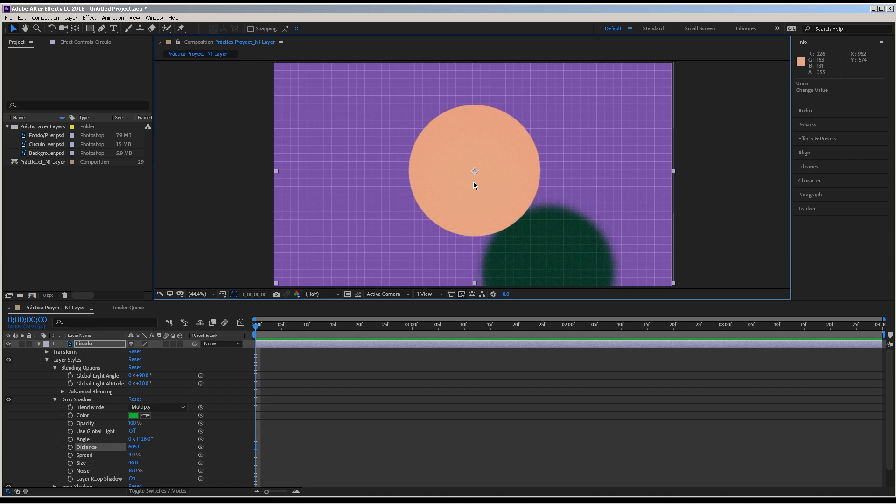
pyautogui.hotkey('ctrl', 'z')
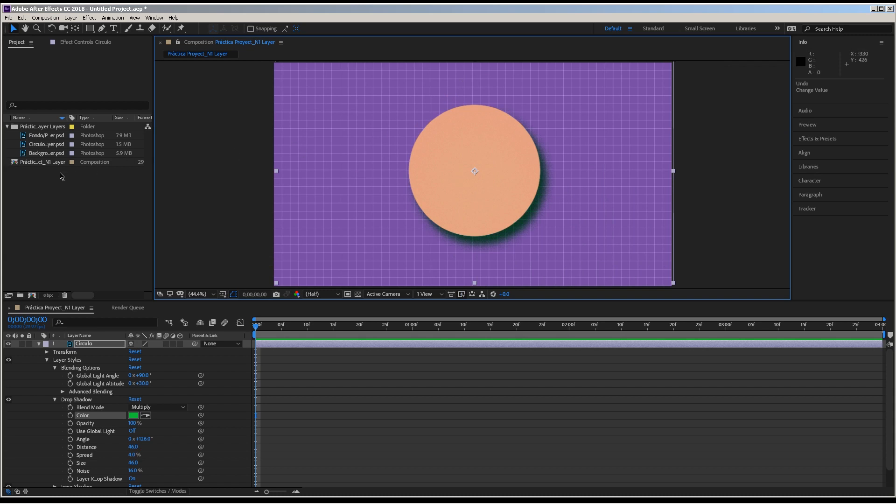
# - Delete the Práctica Proyect_N1 Layer composition and its layers folder from the project
pyautogui.click(40, 162)
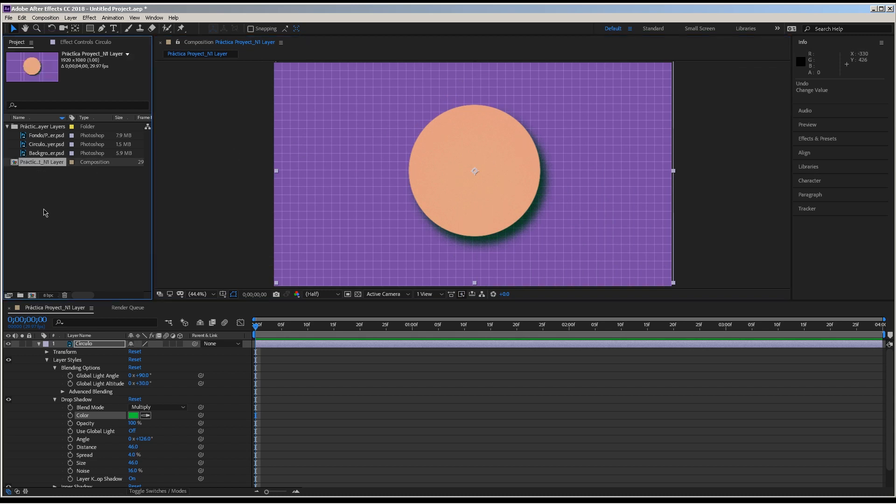
pyautogui.click(64, 296)
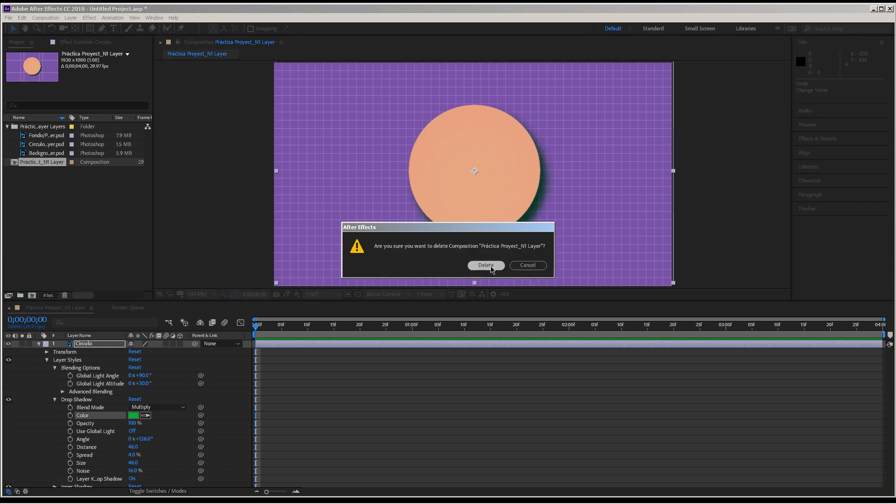
pyautogui.click(485, 265)
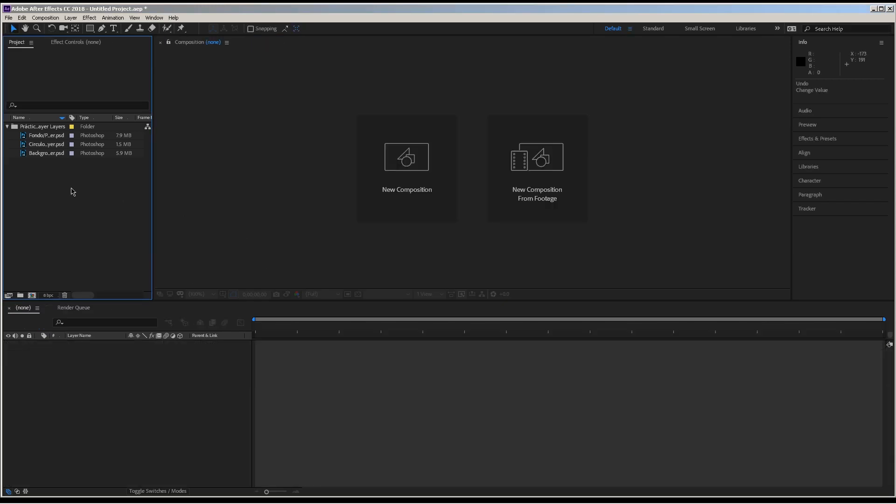
pyautogui.click(24, 128)
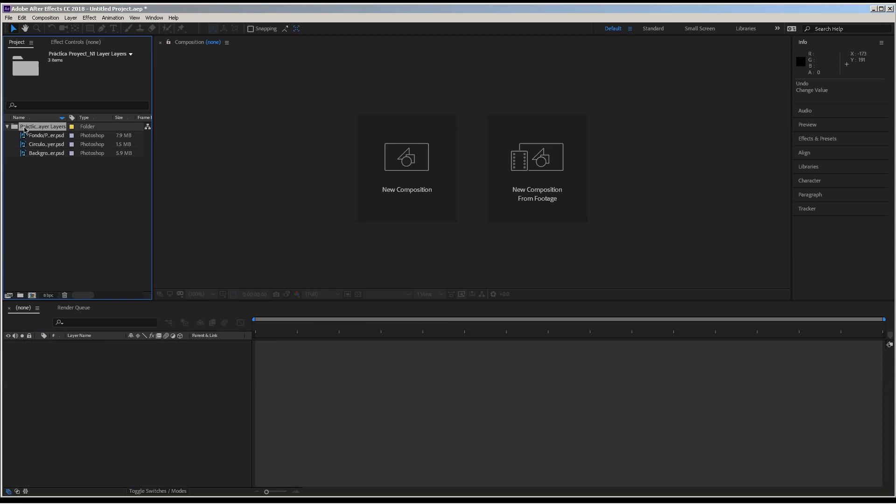
pyautogui.press('Delete')
pyautogui.click(494, 266)
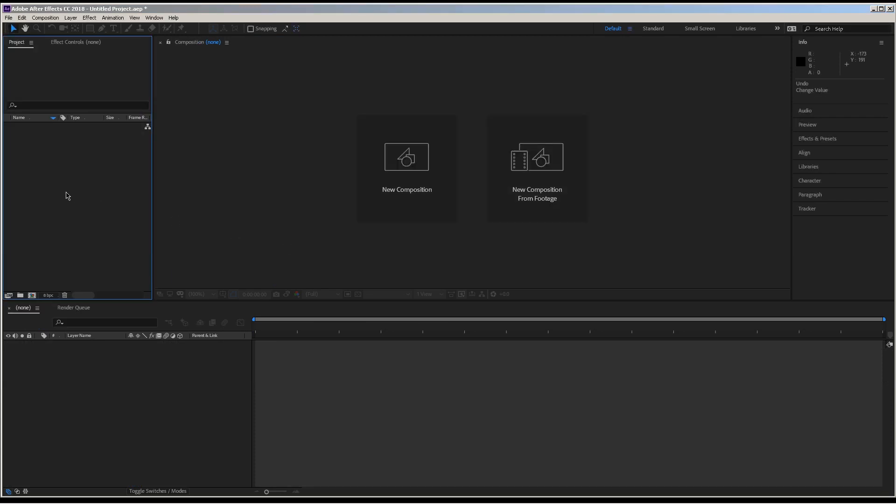
# - Import the Práctica Proyect_N1 Layer Photoshop file as Composition - Retain Layer Sizes with Editable Layer Styles
pyautogui.doubleClick(62, 181)
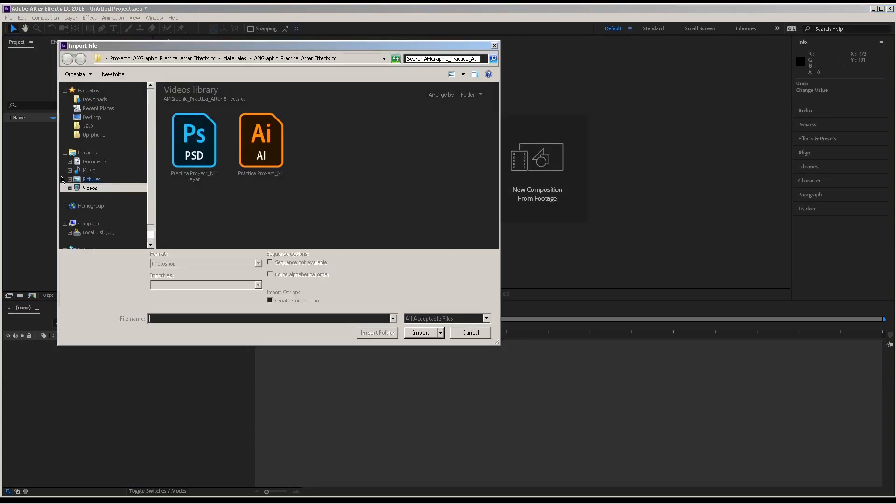
pyautogui.click(180, 155)
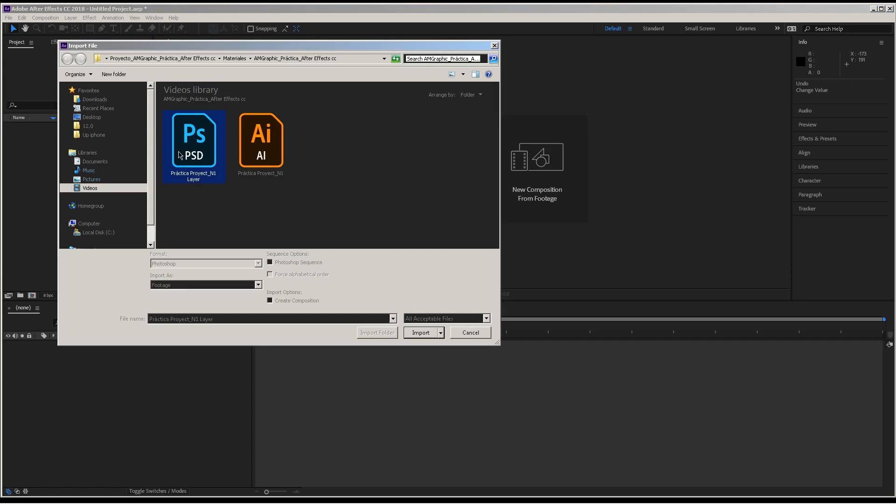
pyautogui.click(420, 333)
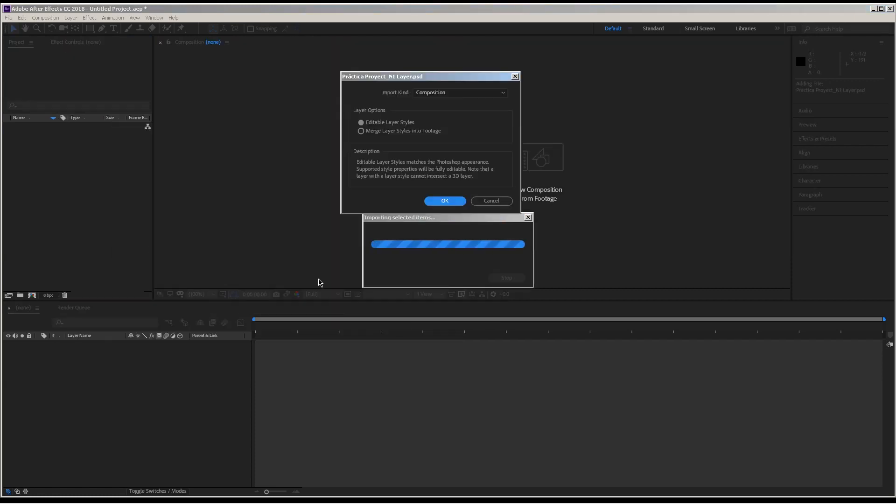
pyautogui.click(440, 93)
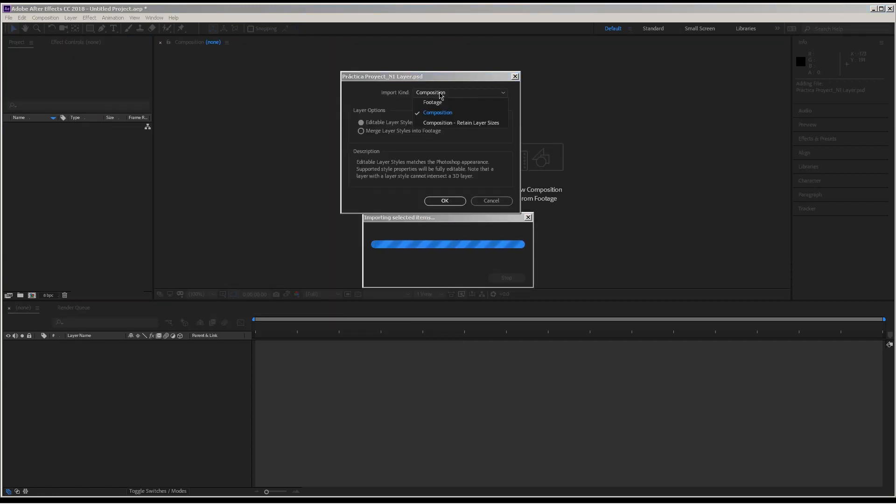
pyautogui.click(473, 123)
pyautogui.moveTo(432, 78); pyautogui.dragTo(442, 72)
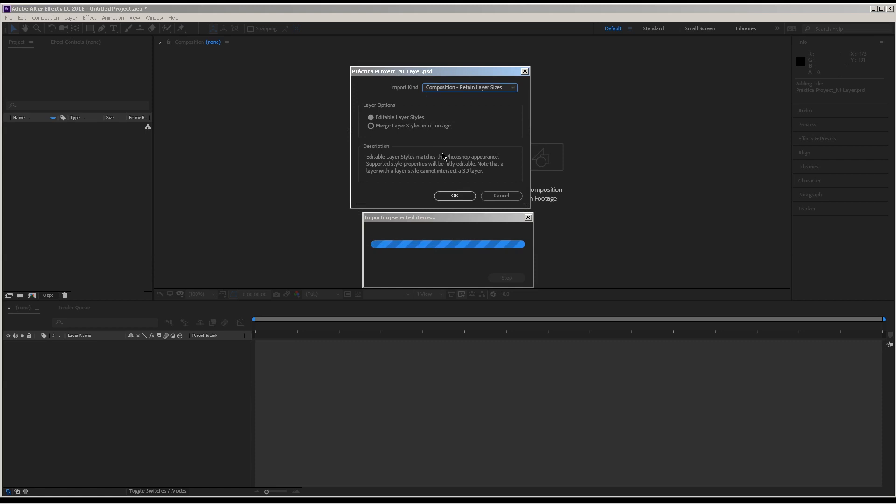
pyautogui.click(449, 195)
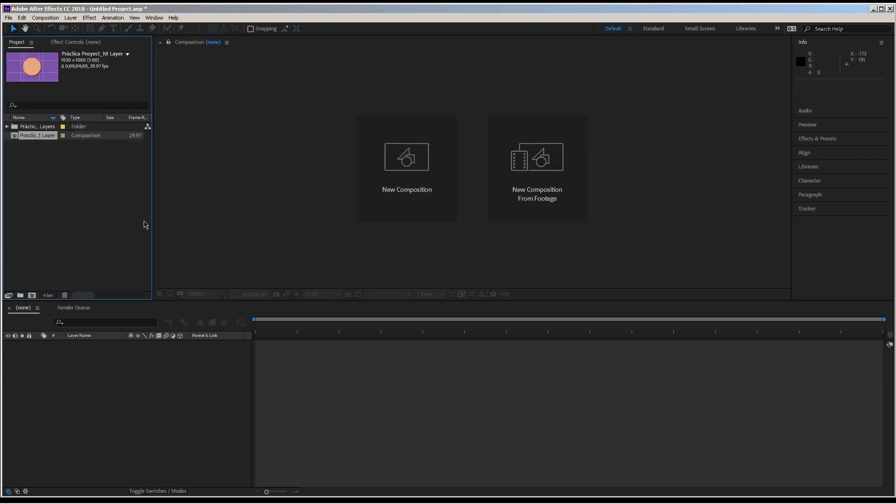
# - Open the imported composition and move the Circulo layer around, ending at a position of about 855, 493
pyautogui.doubleClick(33, 136)
pyautogui.click(476, 196)
pyautogui.moveTo(497, 196); pyautogui.dragTo(529, 187)
pyautogui.moveTo(483, 210); pyautogui.dragTo(465, 222)
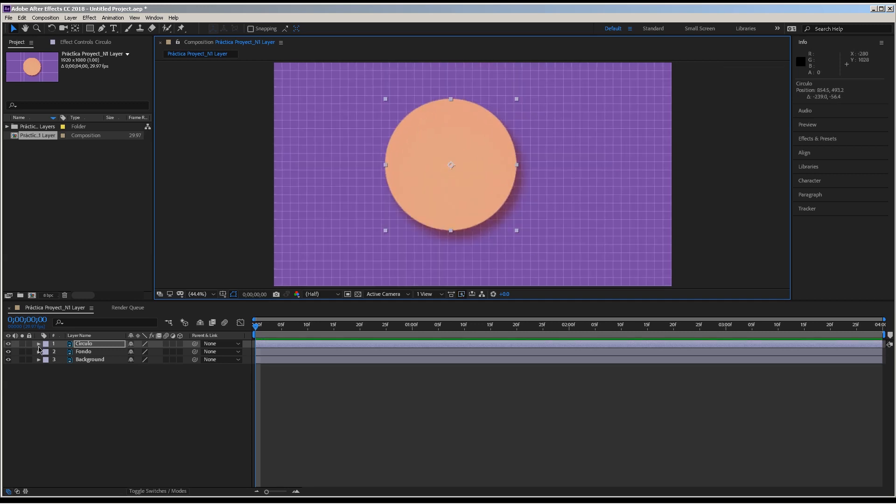
# - Reveal the Circulo layer's properties, hide its layer styles, and move the circle to about 866, 541
pyautogui.click(39, 344)
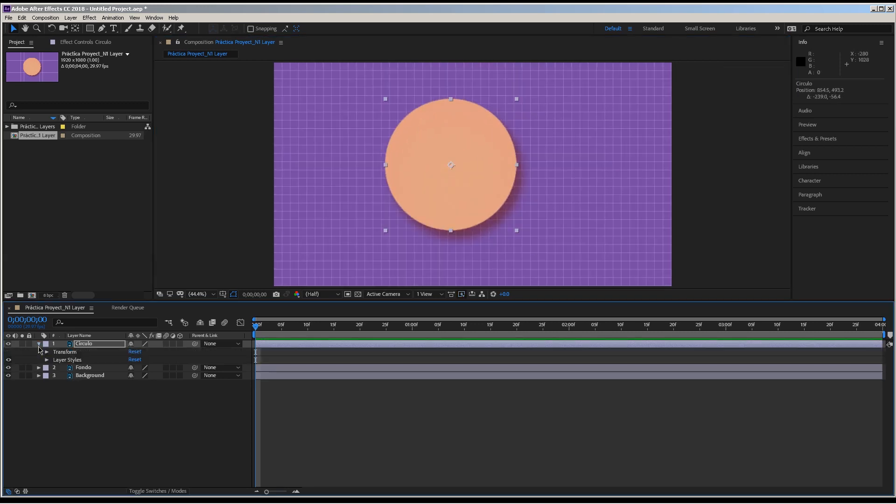
pyautogui.click(9, 359)
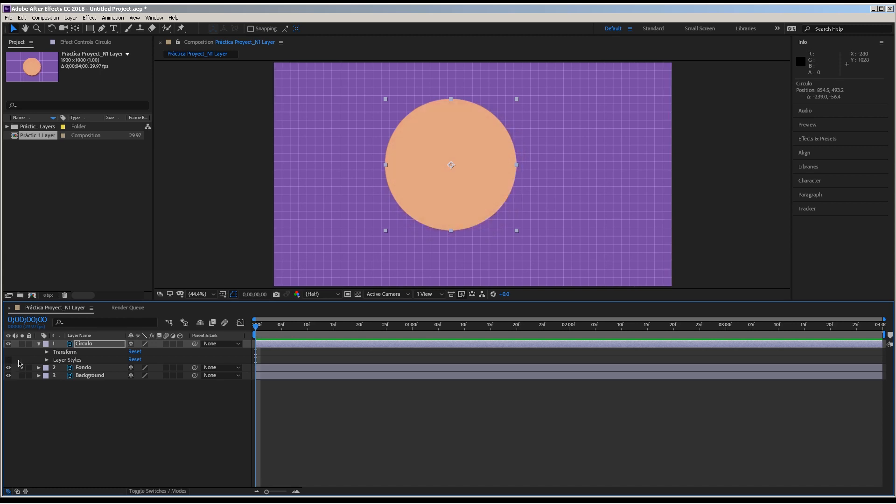
pyautogui.moveTo(456, 228)
pyautogui.mouseDown()
pyautogui.moveTo(496, 222)
pyautogui.moveTo(464, 236)
pyautogui.moveTo(483, 233)
pyautogui.moveTo(447, 216)
pyautogui.moveTo(456, 229)
pyautogui.mouseUp()
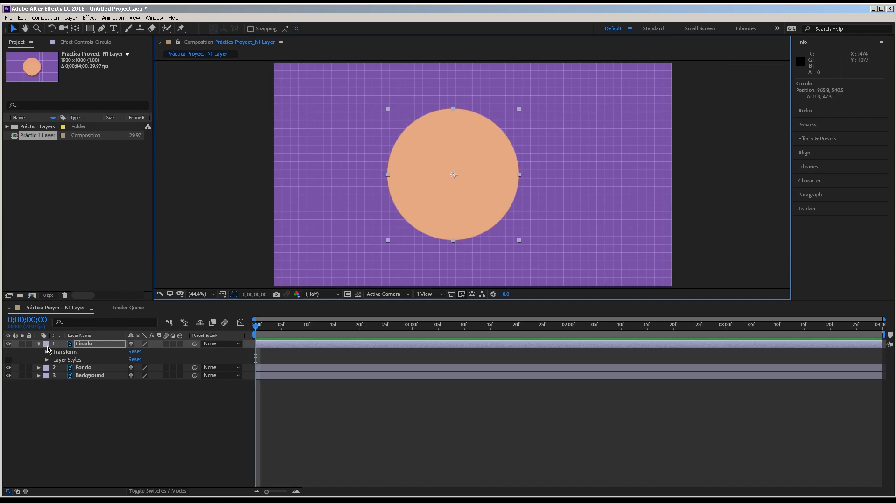
# - Toggle the visibility of the Circulo layer's styles repeatedly to compare the circle with and without them, leaving them off
pyautogui.click(8, 364)
pyautogui.click(8, 363)
pyautogui.click(8, 364)
pyautogui.click(8, 364)
pyautogui.click(7, 363)
pyautogui.click(8, 362)
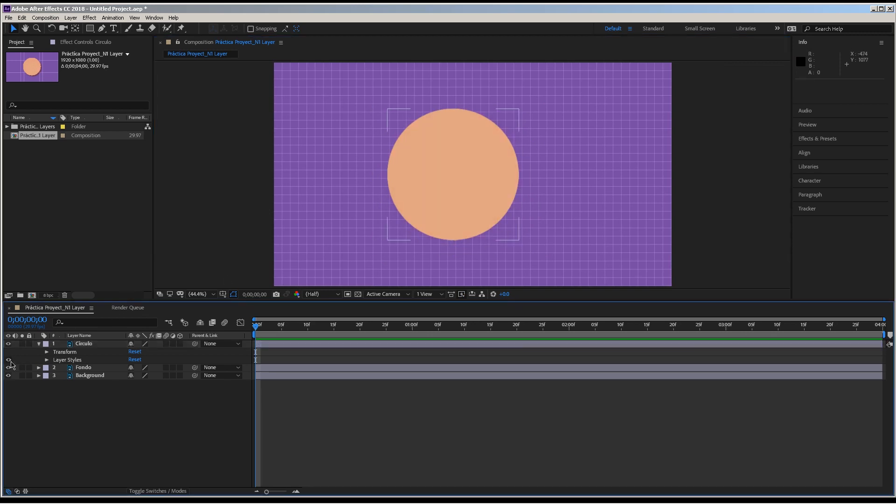
pyautogui.click(7, 363)
# - Move the Circulo layer near the composition's centre, to about 945, 527, and offset the Fondo layer to about 1093, 666
pyautogui.moveTo(500, 187); pyautogui.dragTo(441, 157)
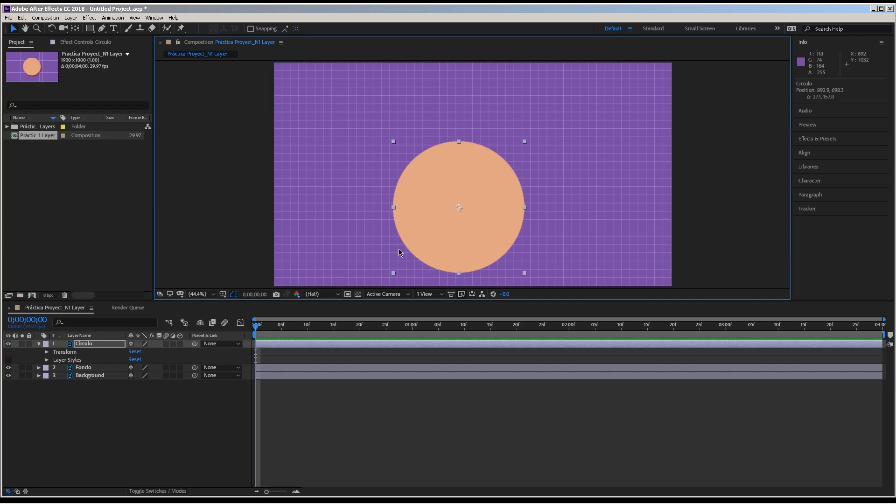
pyautogui.moveTo(434, 260); pyautogui.dragTo(445, 225)
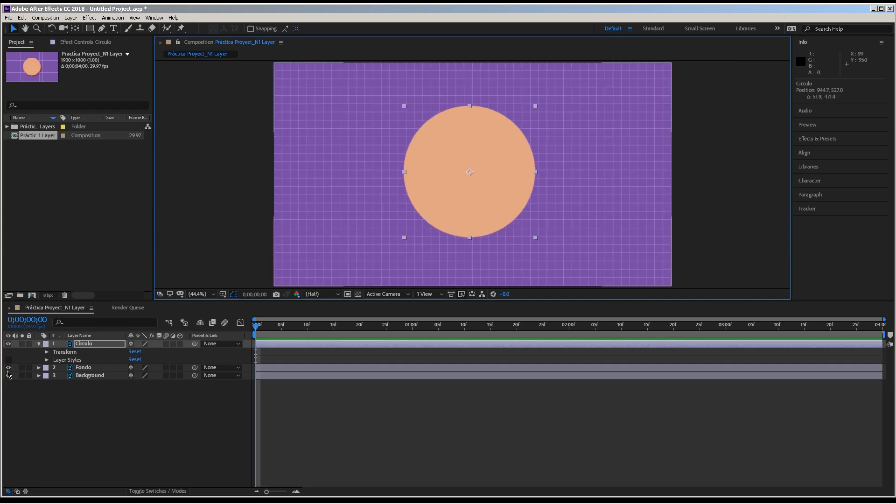
pyautogui.click(7, 368)
pyautogui.click(8, 367)
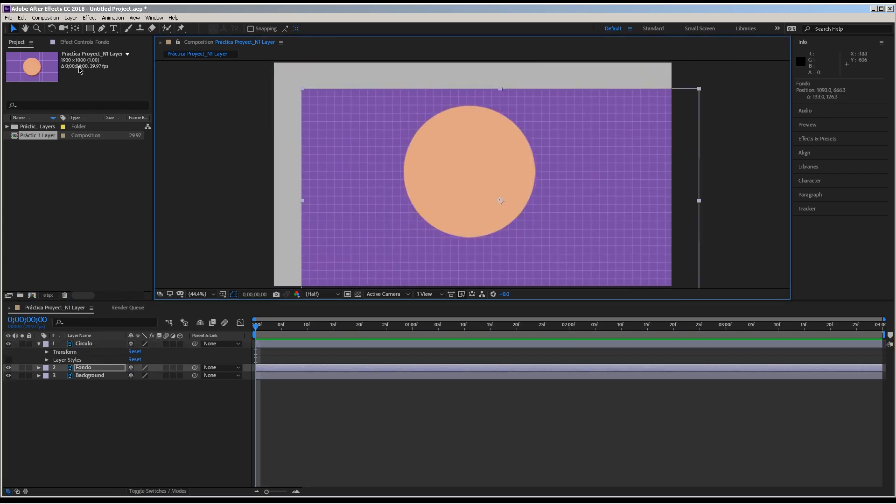
# - Select the Background layer and move it toward the lower left of the composition, to about 236, 626
pyautogui.click(71, 347)
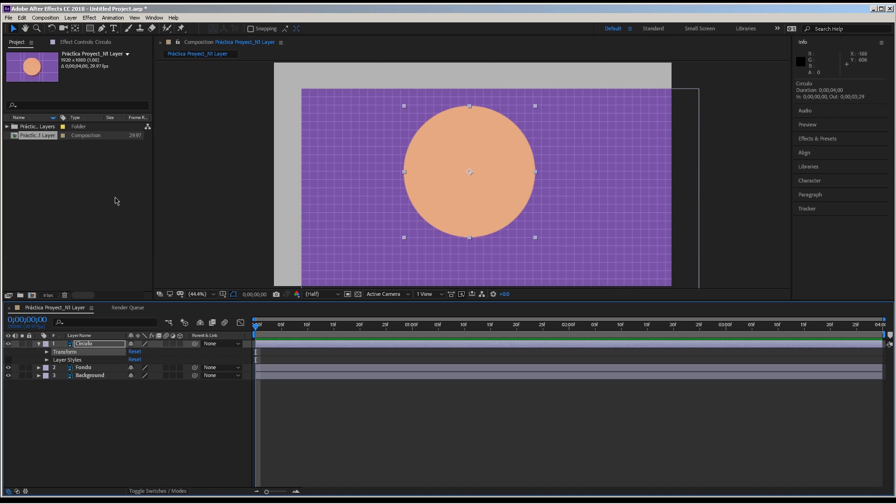
pyautogui.click(83, 345)
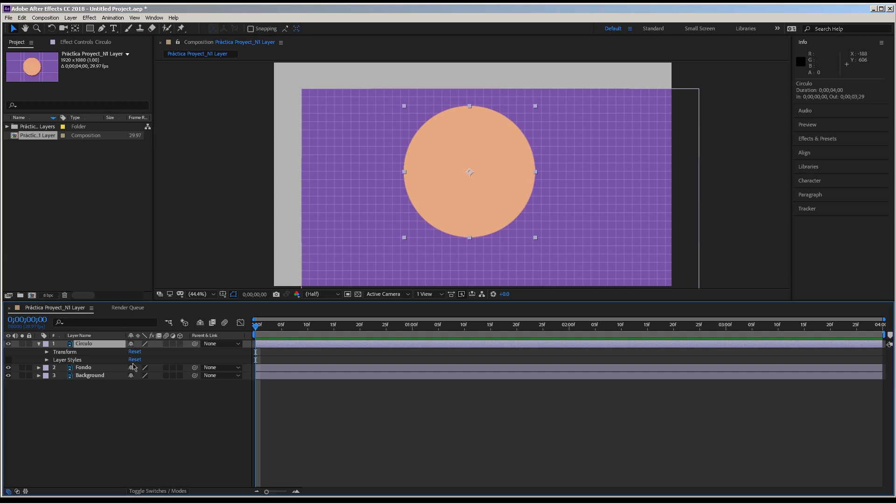
pyautogui.click(103, 386)
pyautogui.click(89, 376)
pyautogui.moveTo(336, 236); pyautogui.dragTo(203, 254)
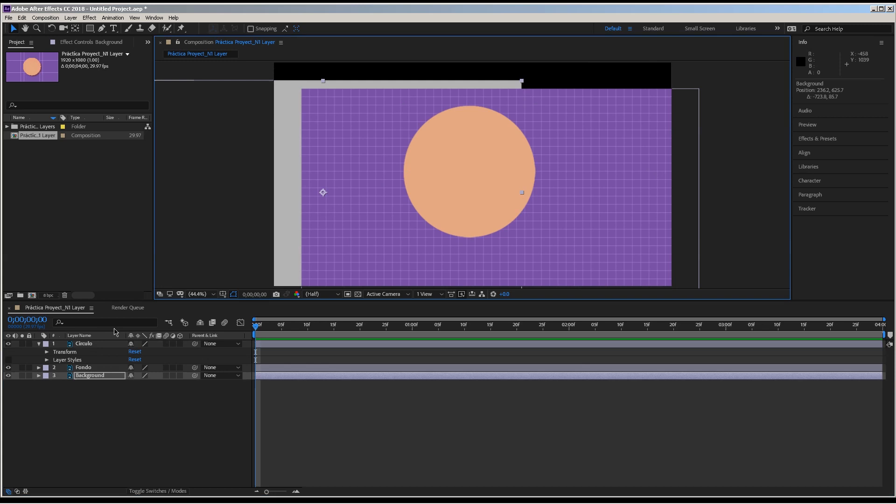
# - Turn the Circulo layer's styles back on and move the circle to about 1003, 504
pyautogui.click(88, 344)
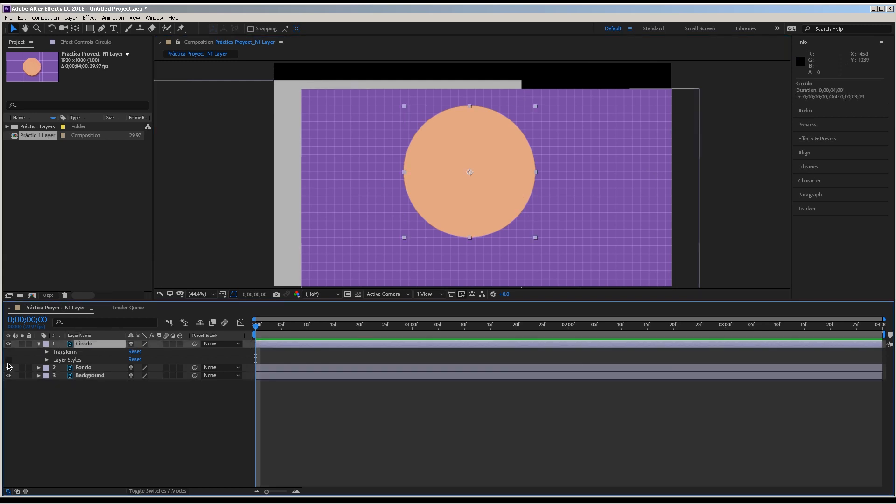
pyautogui.click(8, 360)
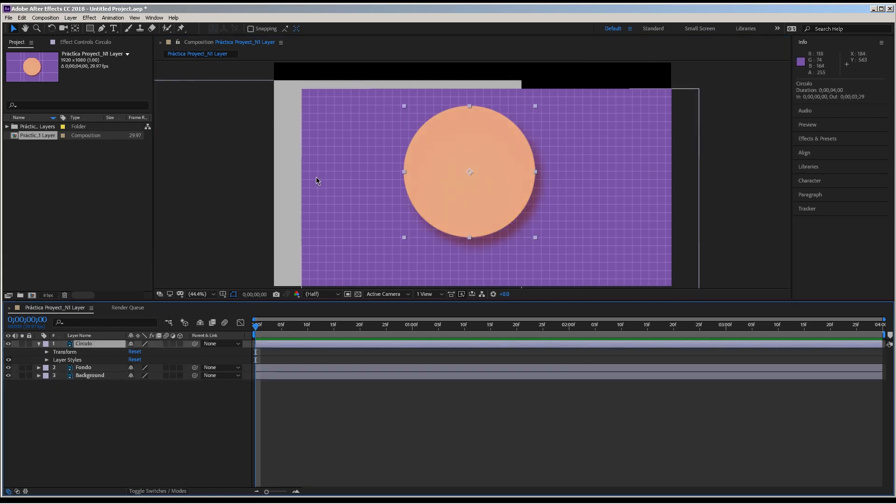
pyautogui.moveTo(469, 157); pyautogui.dragTo(482, 194)
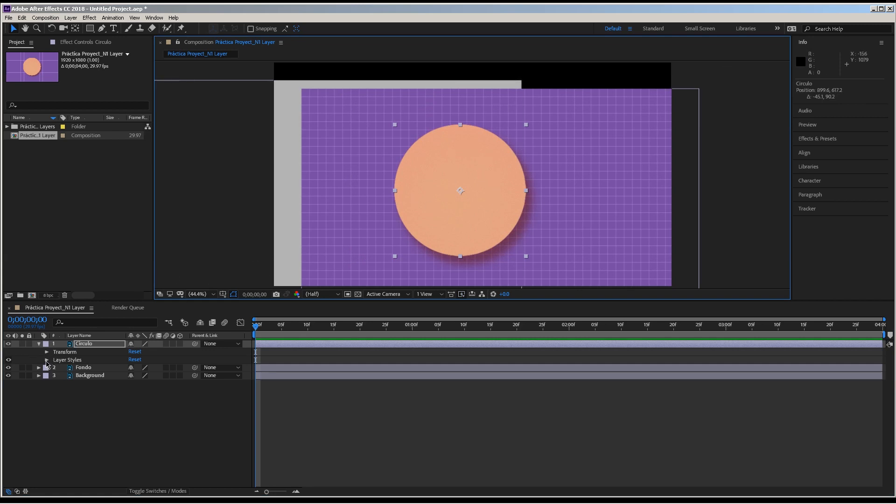
pyautogui.moveTo(438, 242); pyautogui.dragTo(459, 217)
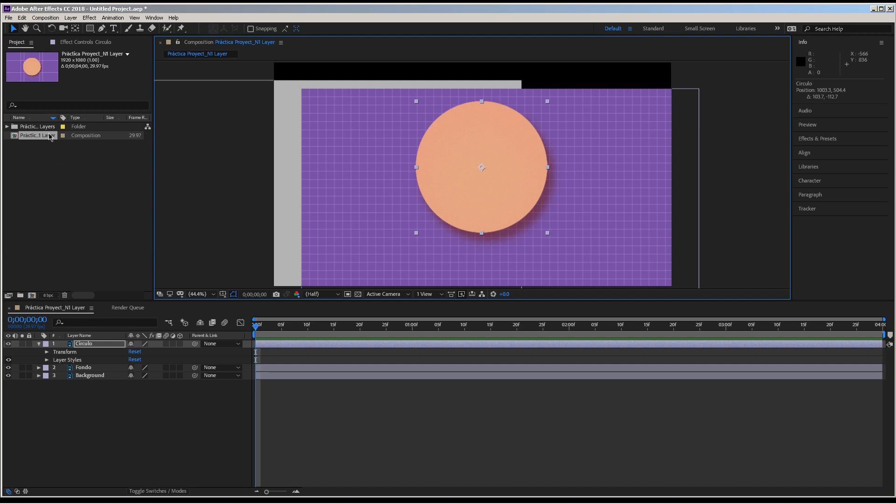
# - Delete the Práctica Proyect_N1 Layer composition and its folder of imported layers from the project
pyautogui.click(36, 159)
pyautogui.click(31, 136)
pyautogui.press('Delete')
pyautogui.press('Return')
pyautogui.click(36, 127)
pyautogui.press('Delete')
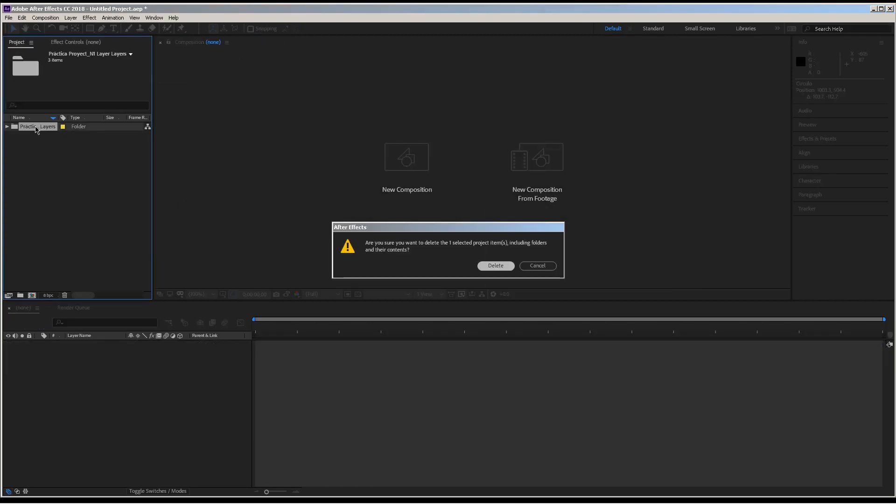
pyautogui.press('Return')
# - Import Práctica Proyect_N1 Layer.psd as Composition - Retain Layer Sizes with Merge Layer Styles into Footage
pyautogui.doubleClick(54, 170)
pyautogui.click(194, 156)
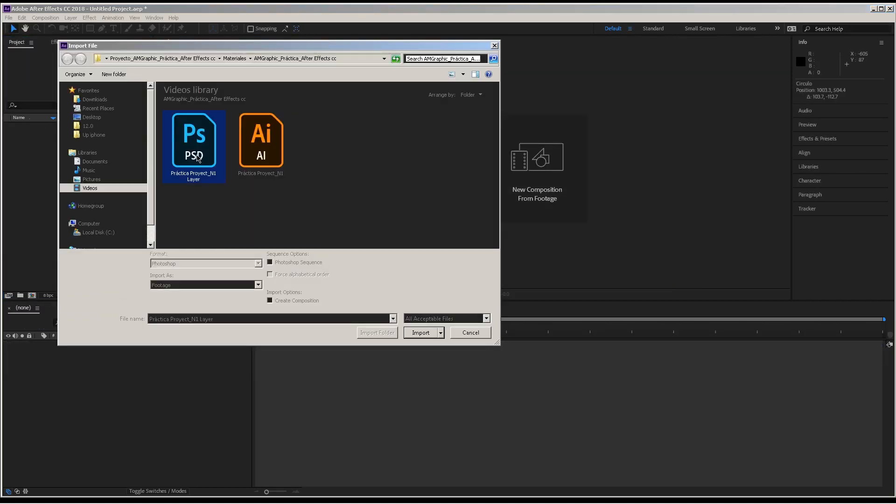
pyautogui.click(420, 332)
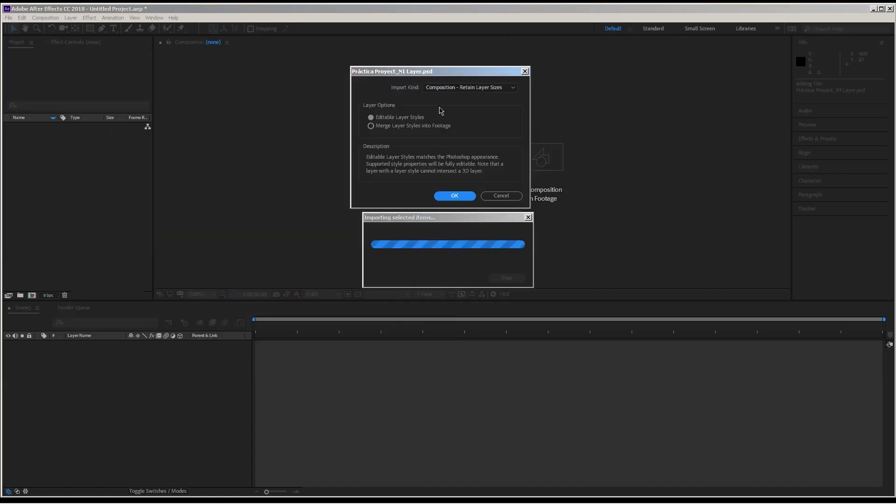
pyautogui.click(462, 87)
pyautogui.click(450, 117)
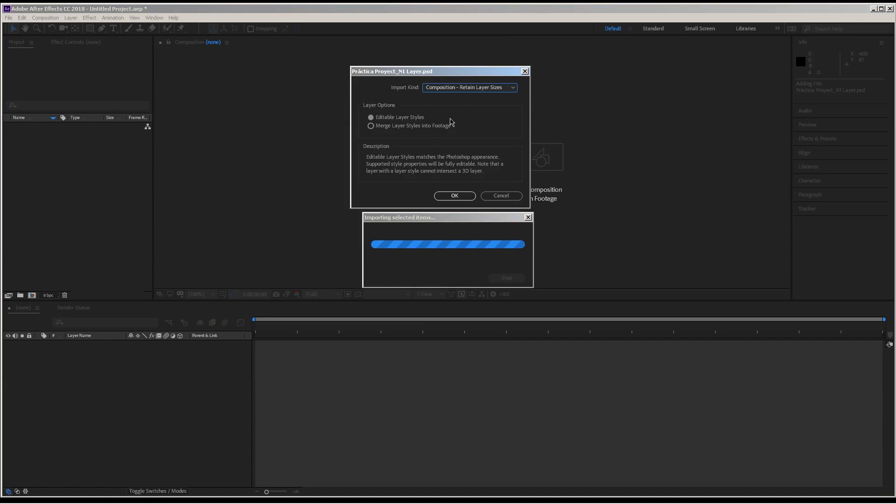
pyautogui.click(398, 125)
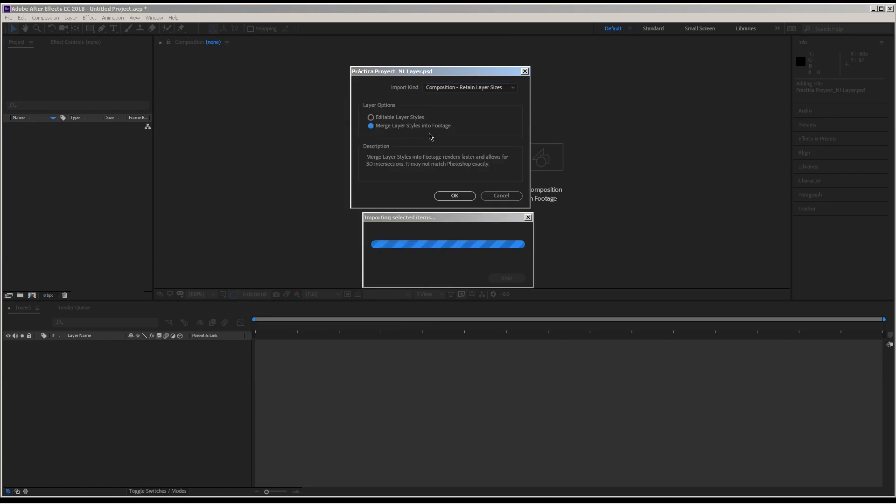
pyautogui.click(457, 196)
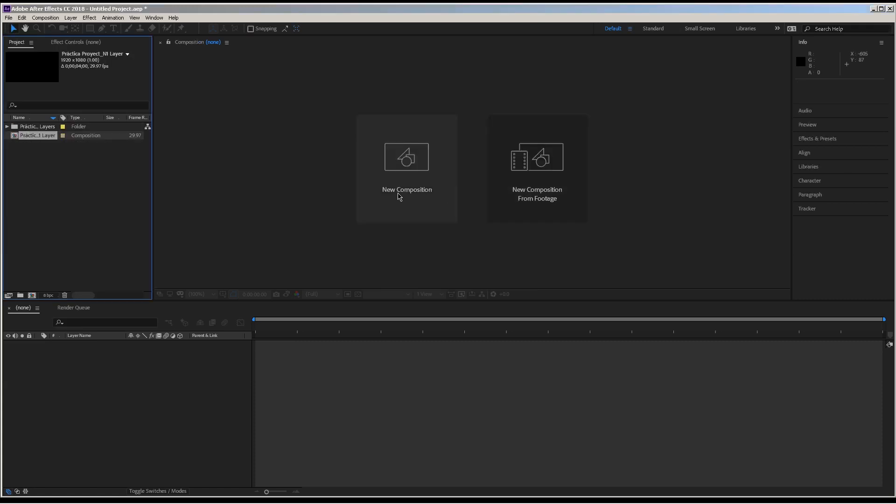
# - Open the imported Práctica Proyect_N1 Layer composition and move the Circulo layer to about 1002, 483
pyautogui.doubleClick(41, 136)
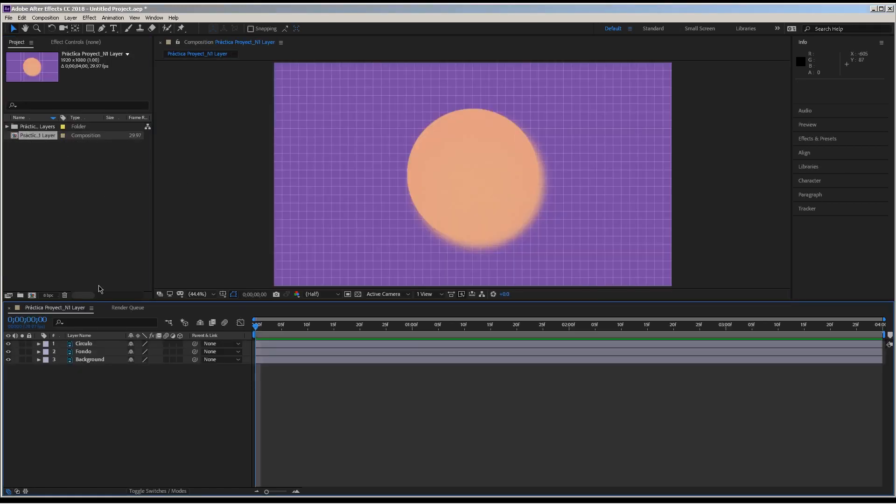
pyautogui.click(420, 229)
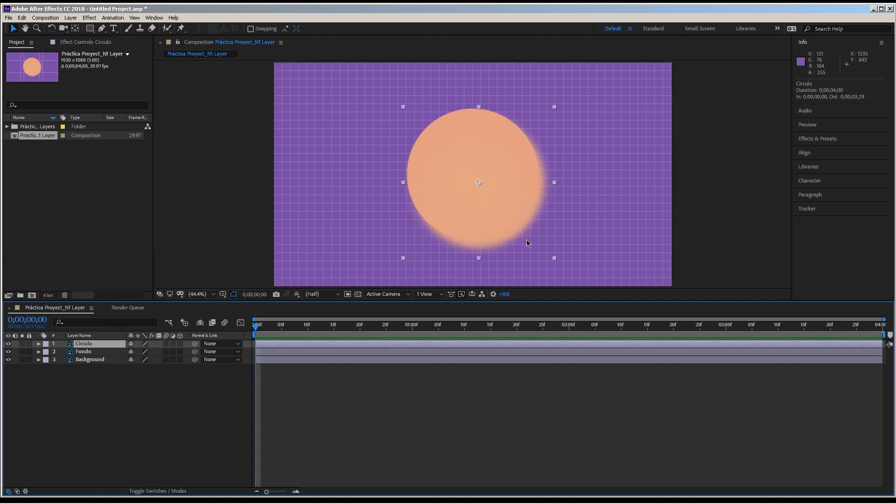
pyautogui.moveTo(469, 219)
pyautogui.mouseDown()
pyautogui.moveTo(480, 215)
pyautogui.moveTo(474, 204)
pyautogui.moveTo(465, 210)
pyautogui.mouseUp()
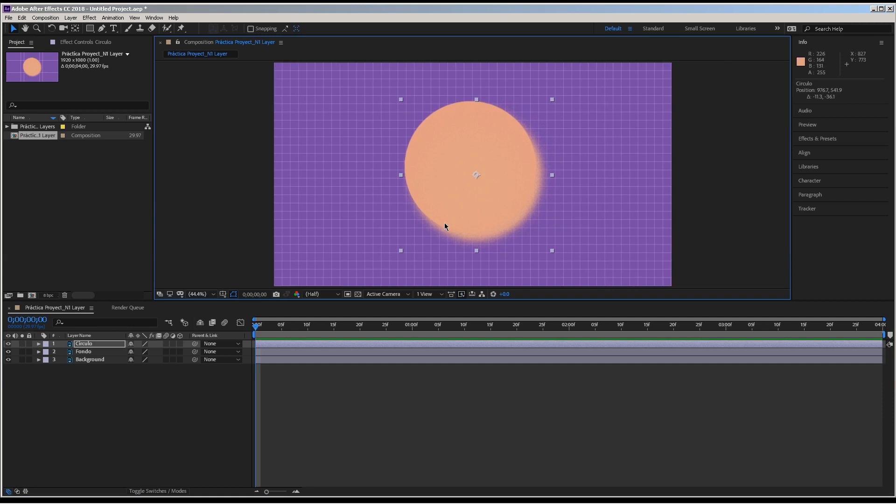
pyautogui.moveTo(441, 224)
pyautogui.mouseDown()
pyautogui.moveTo(434, 220)
pyautogui.moveTo(449, 203)
pyautogui.moveTo(441, 212)
pyautogui.mouseUp()
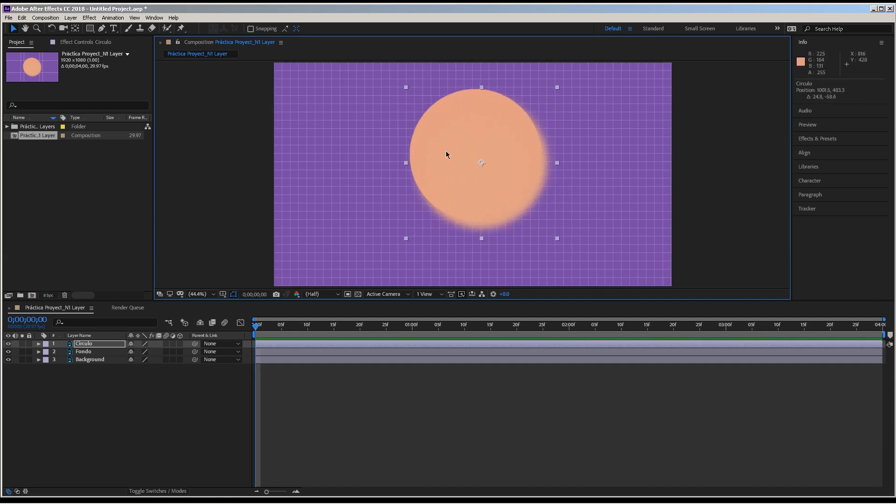
# - Inspect the Circulo footage in the imported layers folder and reveal the Circulo layer's transform properties
pyautogui.click(7, 126)
pyautogui.click(50, 136)
pyautogui.click(52, 147)
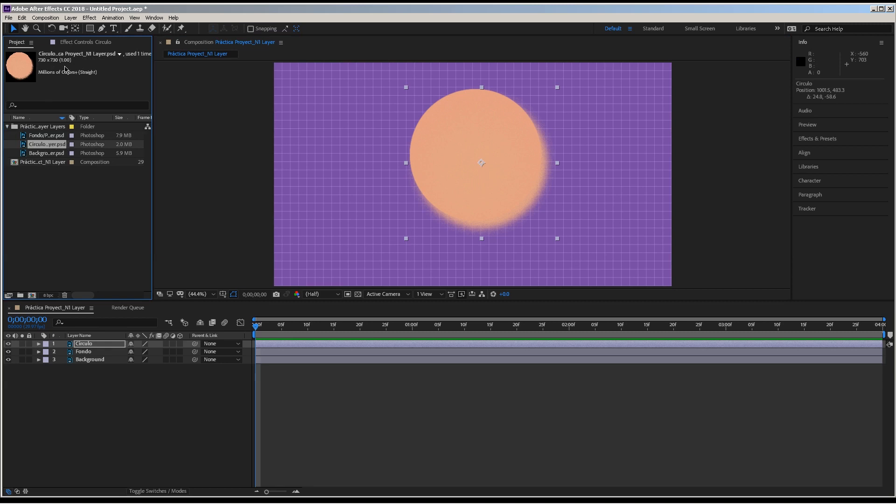
pyautogui.click(39, 343)
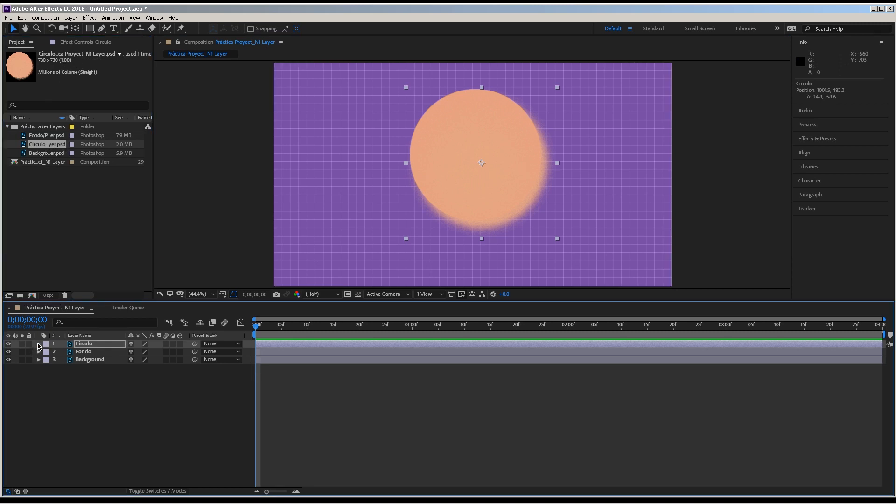
pyautogui.click(46, 353)
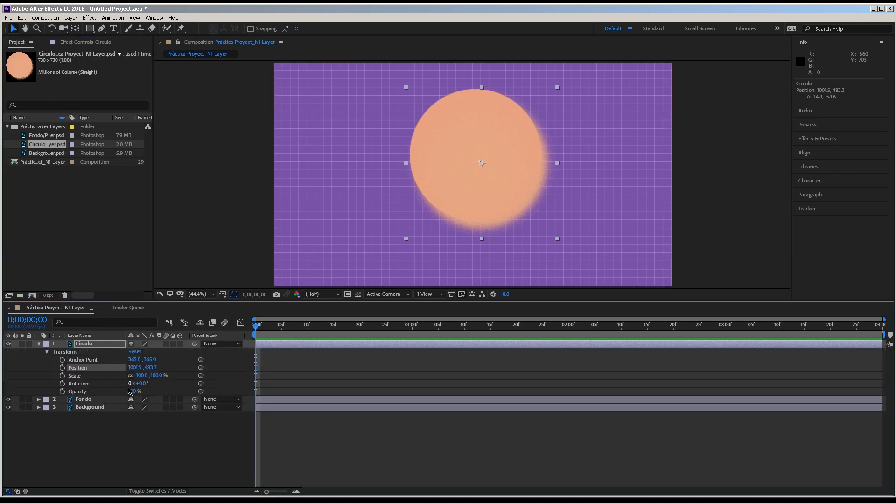
# - Delete the layers folder, its Photoshop files and the composition from the project together
pyautogui.moveTo(59, 189); pyautogui.dragTo(39, 127)
pyautogui.press('Delete')
pyautogui.press('Return')
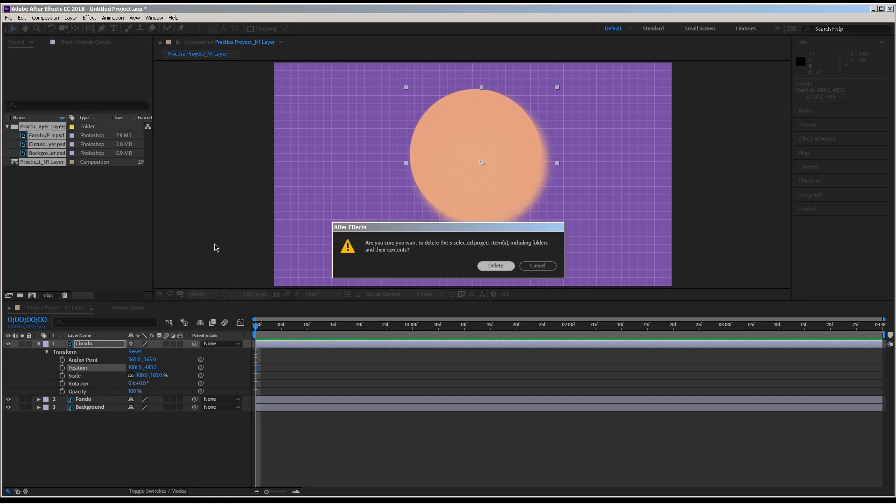
# - Import the Illustrator file Práctica Proyect_N1.ai as footage with merged layers
pyautogui.doubleClick(89, 198)
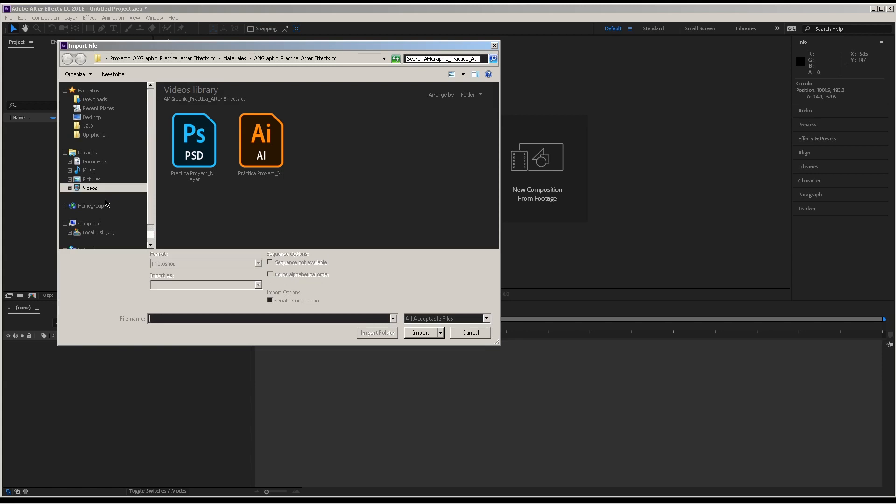
pyautogui.click(257, 155)
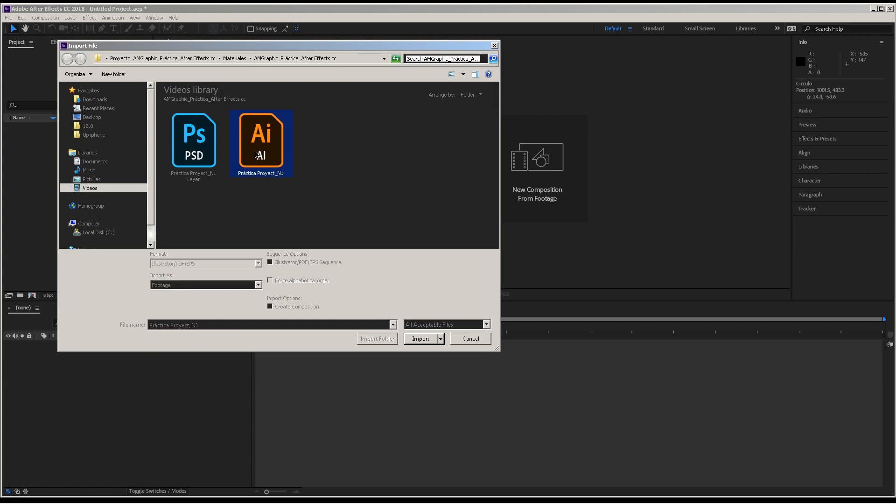
pyautogui.click(422, 339)
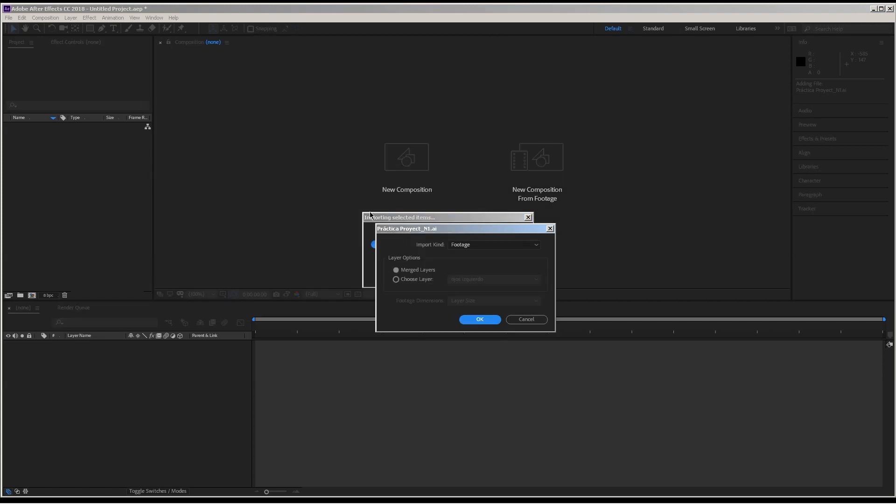
pyautogui.moveTo(434, 231); pyautogui.dragTo(204, 166)
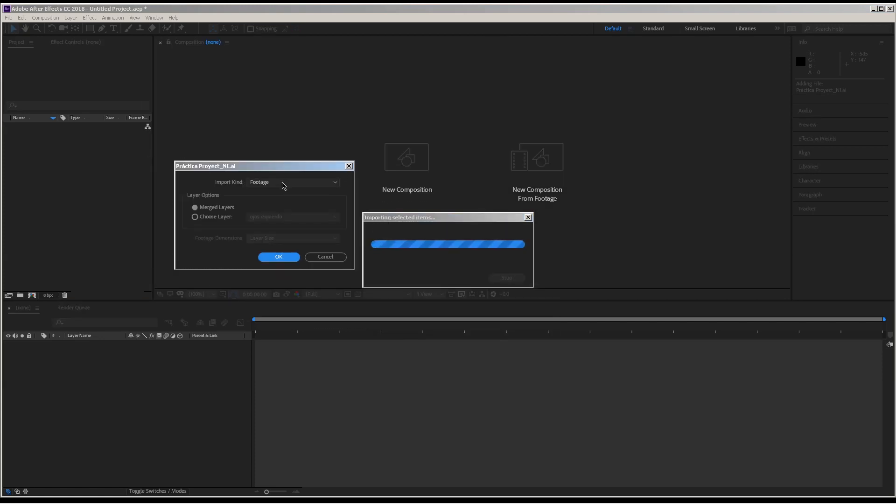
pyautogui.click(282, 182)
pyautogui.click(283, 184)
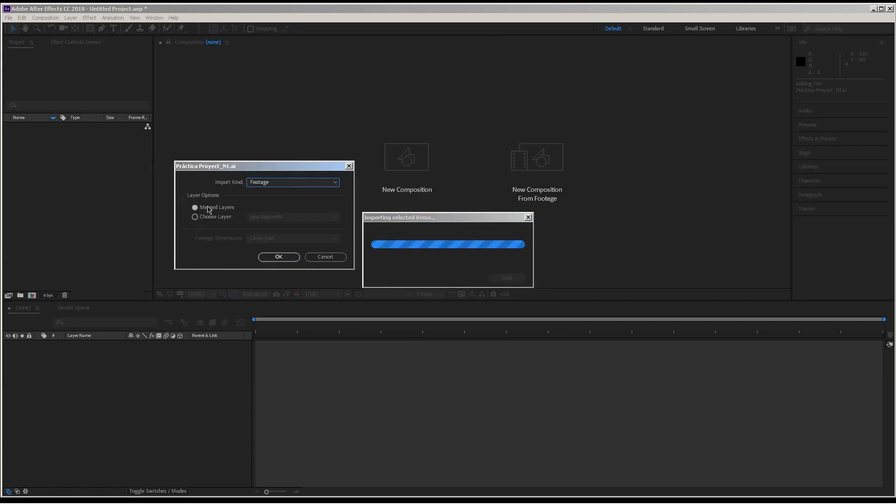
pyautogui.click(269, 257)
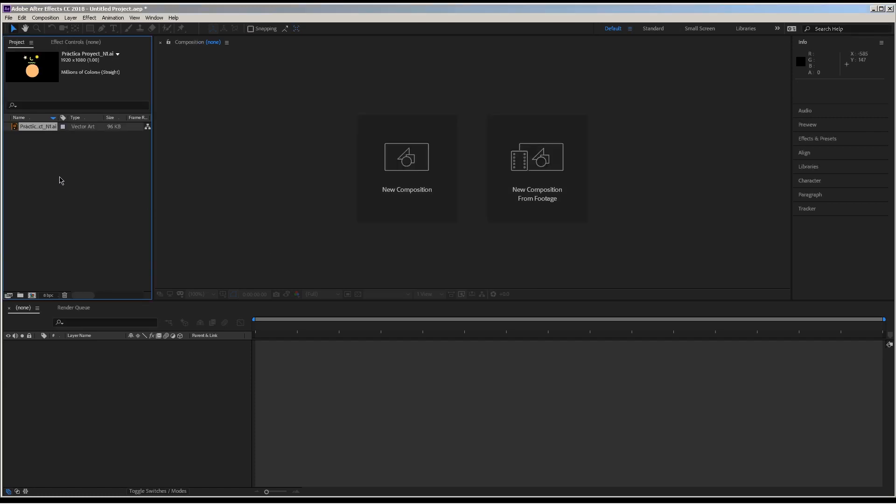
# - View the merged Práctica Proyect_N1.ai footage and delete it from the project
pyautogui.doubleClick(45, 127)
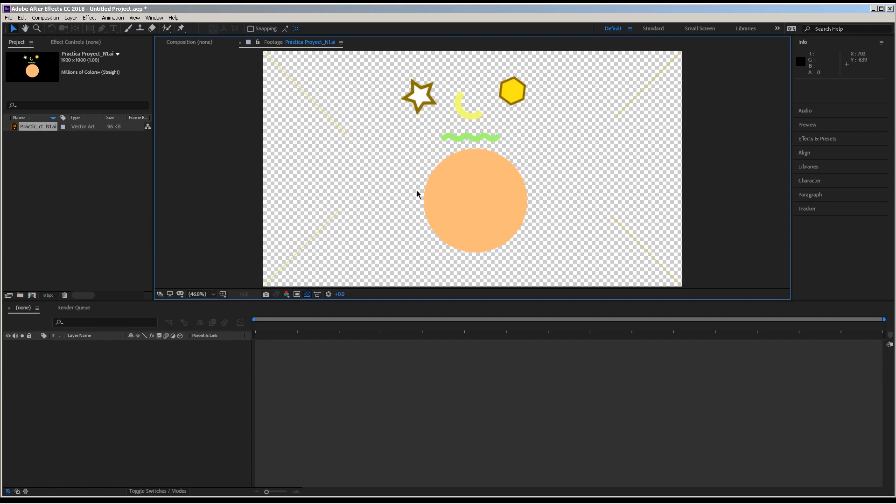
pyautogui.click(44, 131)
pyautogui.press('Delete')
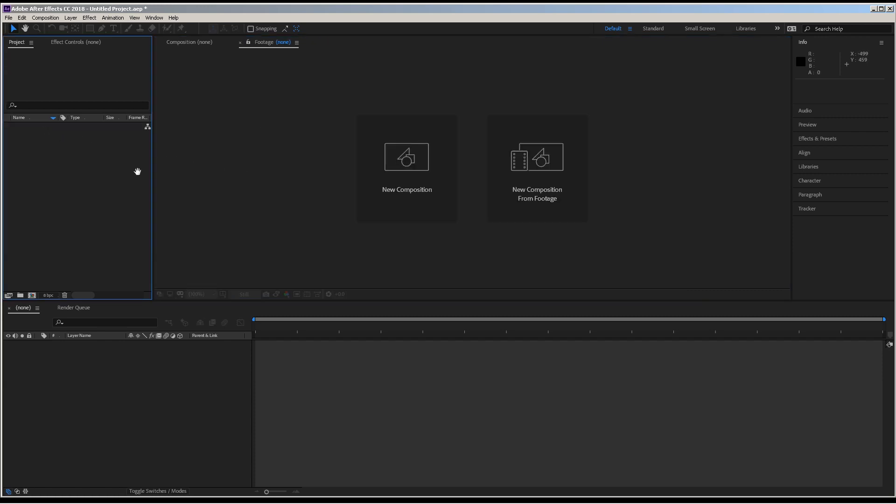
# - Import only the ojos izquierdo layer of Práctica Proyect_N1.ai as footage, with the footage dimensions set to Layer Size
pyautogui.doubleClick(94, 192)
pyautogui.click(258, 141)
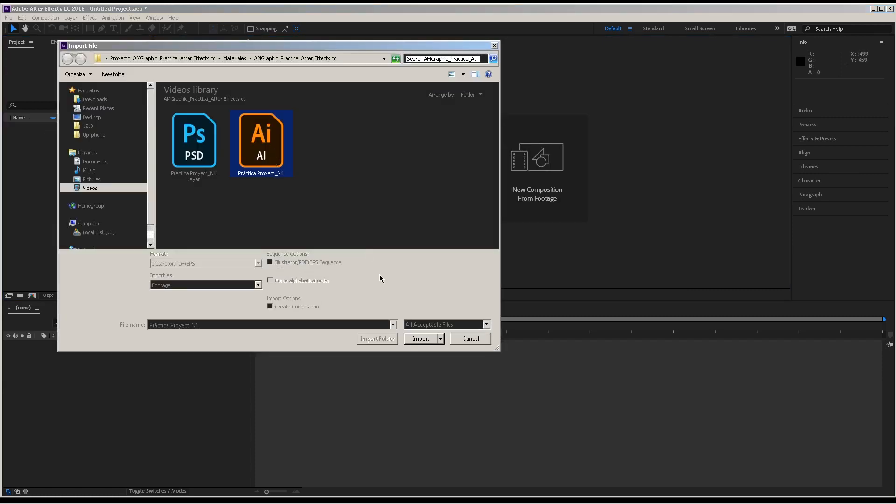
pyautogui.click(420, 335)
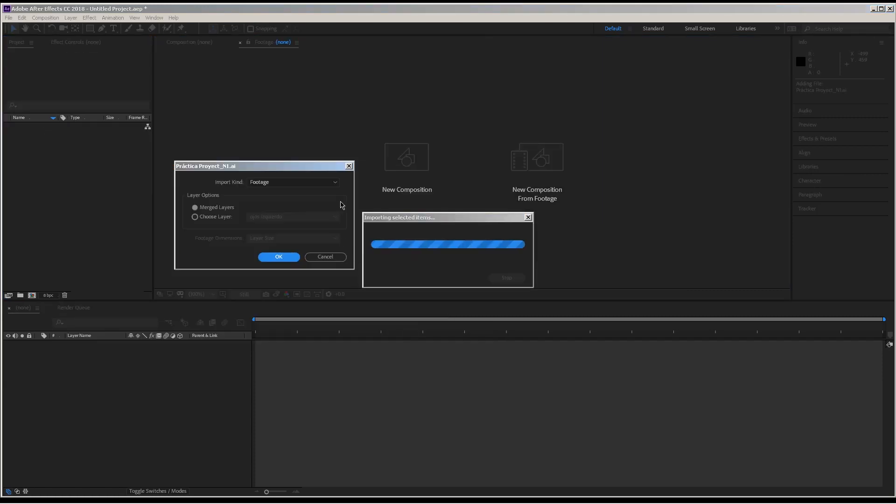
pyautogui.click(211, 217)
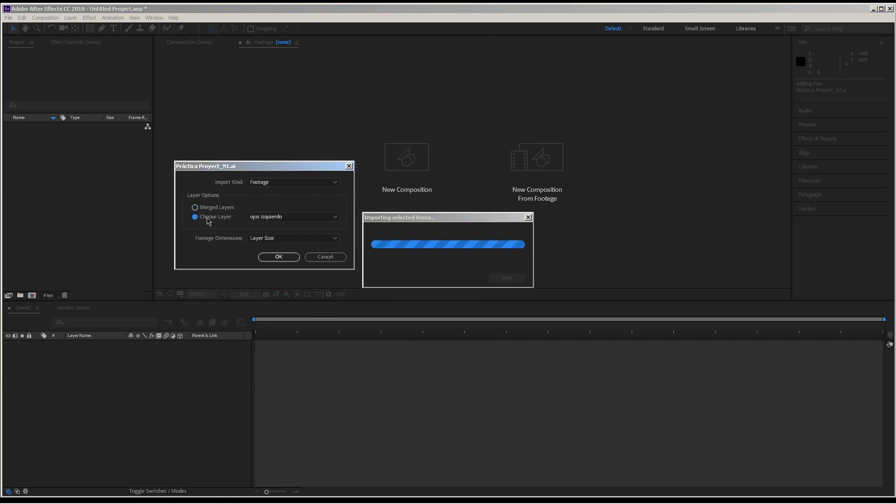
pyautogui.click(296, 217)
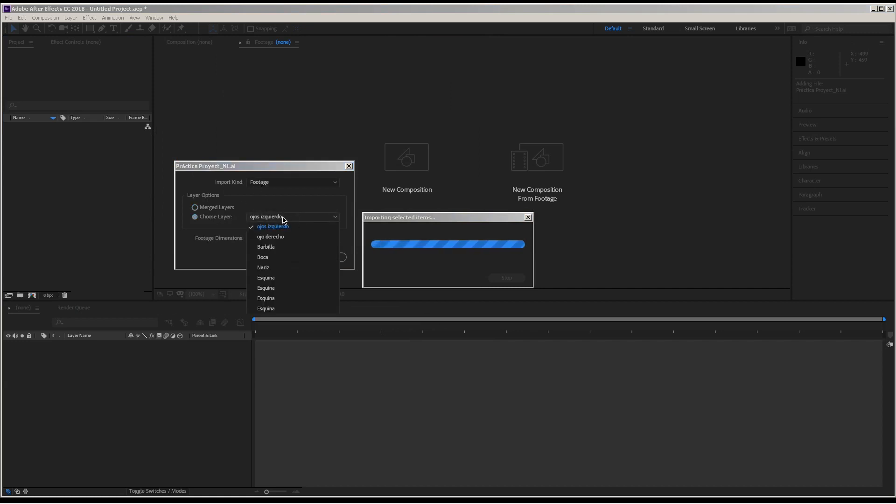
pyautogui.click(226, 242)
pyautogui.click(269, 239)
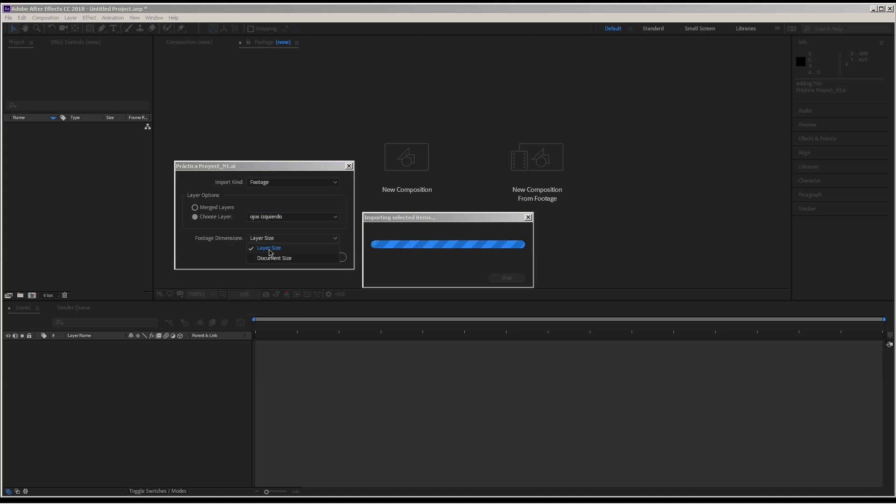
pyautogui.click(279, 258)
pyautogui.click(280, 238)
pyautogui.click(280, 246)
pyautogui.click(276, 256)
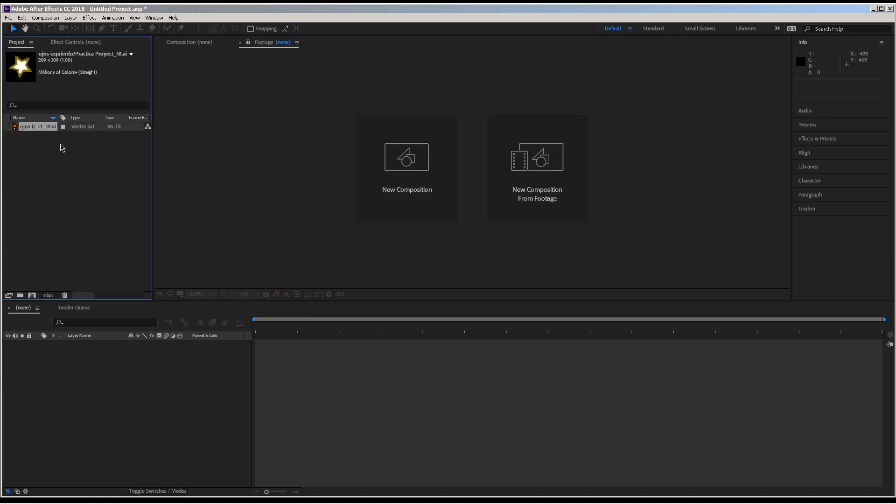
# - View the ojos izquierdo star footage and delete it from the project
pyautogui.doubleClick(36, 127)
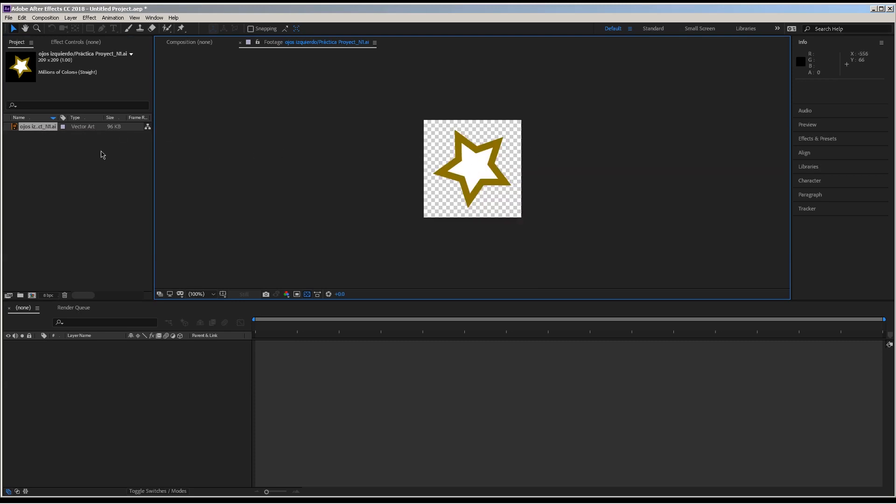
pyautogui.click(38, 127)
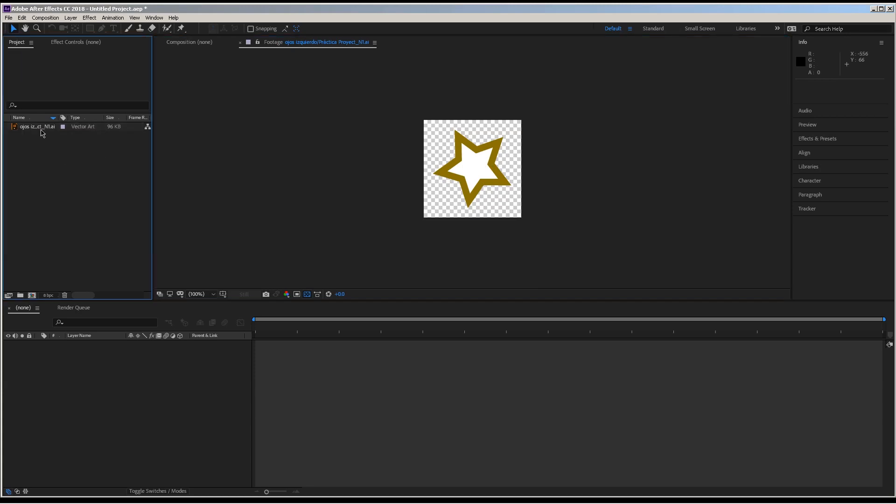
pyautogui.click(65, 294)
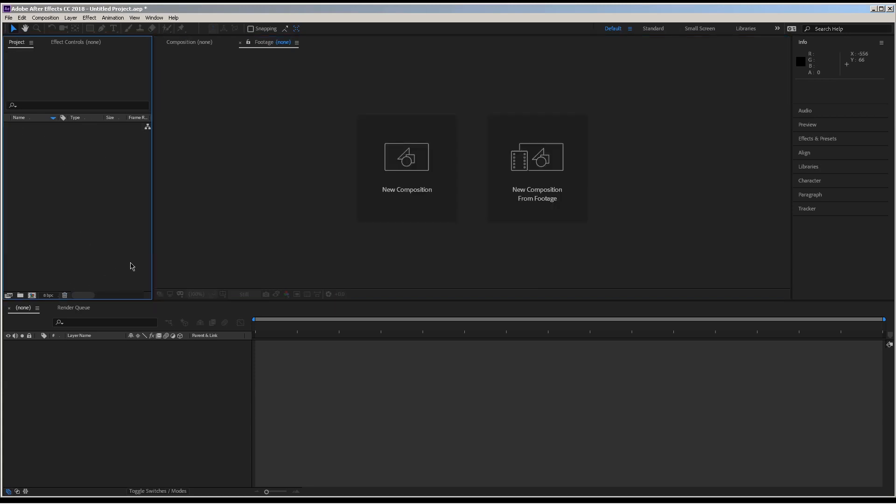
# - Import only the ojos izquierdo layer of Práctica Proyect_N1.ai as footage, with the footage dimensions set to Document Size
pyautogui.doubleClick(97, 185)
pyautogui.click(413, 339)
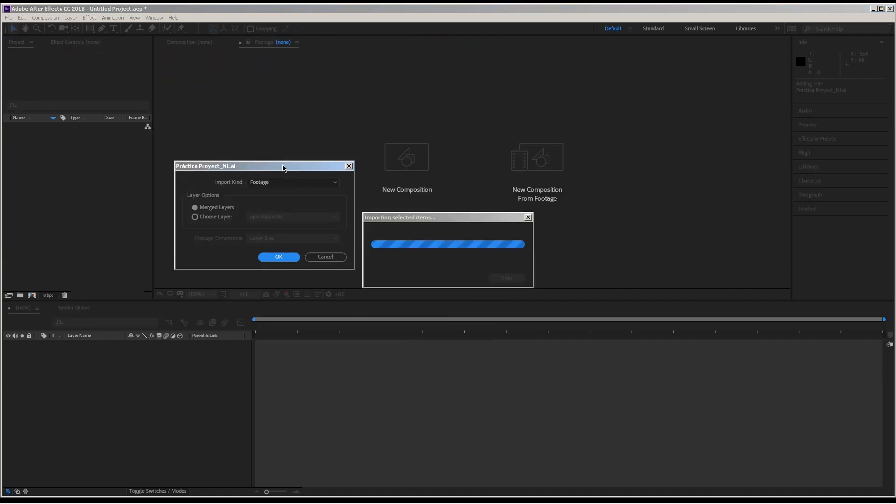
pyautogui.click(219, 216)
pyautogui.click(269, 241)
pyautogui.click(275, 258)
pyautogui.click(275, 257)
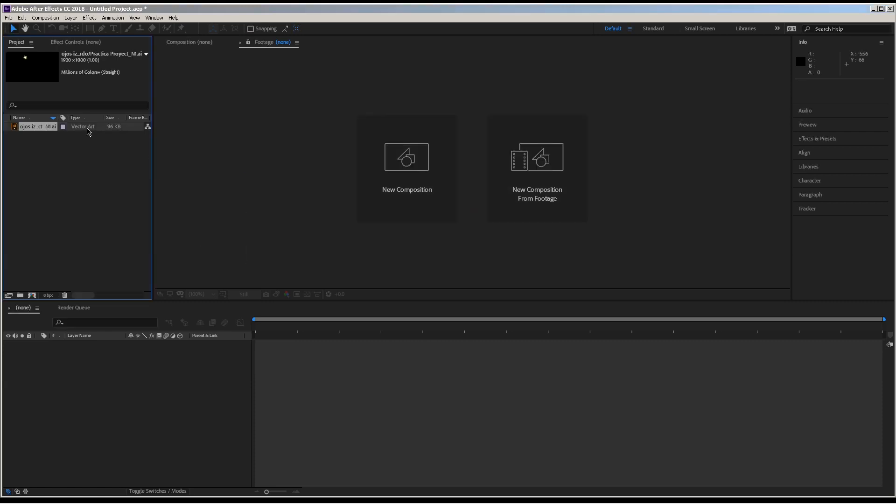
# - View the document-sized ojos izquierdo footage and delete it from the project
pyautogui.doubleClick(50, 127)
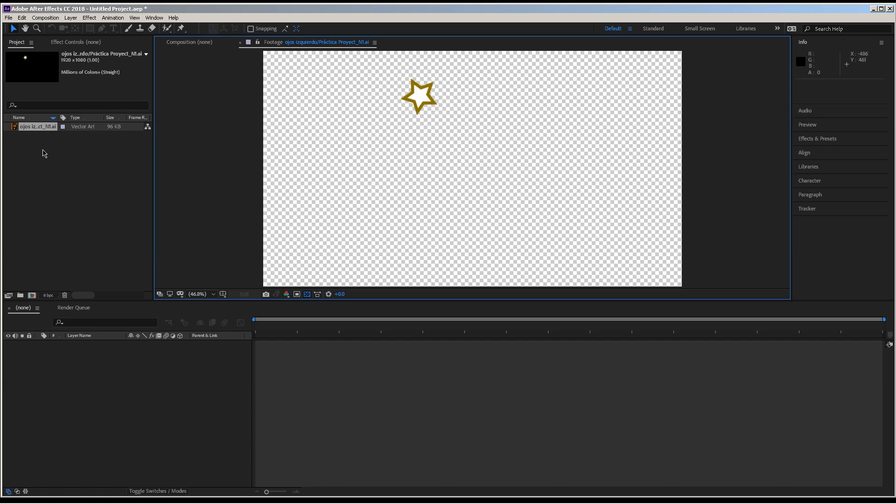
pyautogui.press('Delete')
# - Import Práctica Proyect_N1.ai as a composition with the footage dimensions set to Layer Size
pyautogui.doubleClick(98, 195)
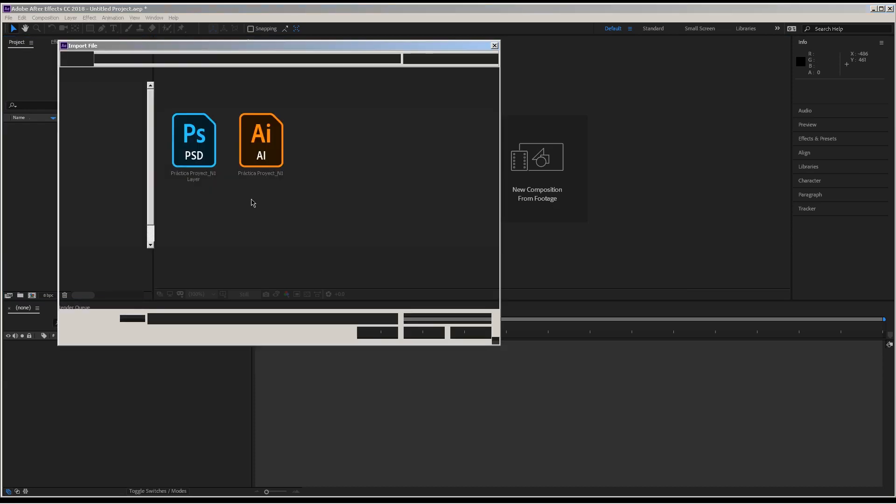
pyautogui.click(279, 174)
pyautogui.click(420, 337)
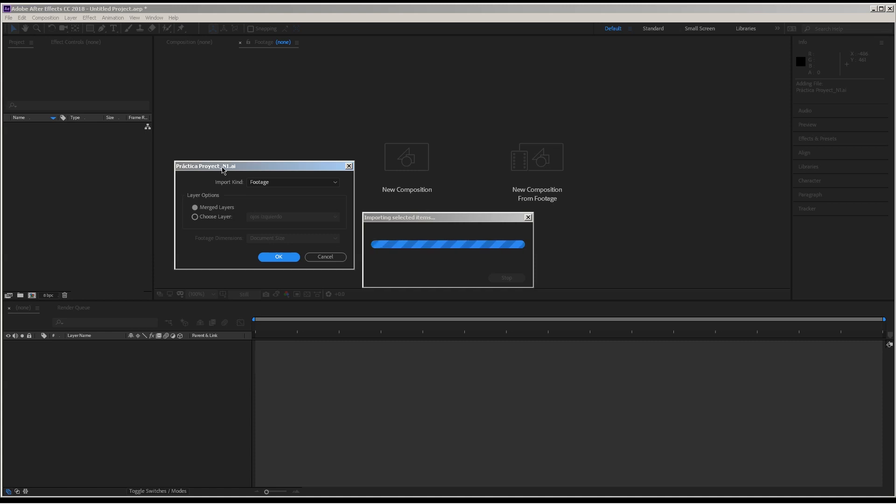
pyautogui.click(261, 187)
pyautogui.click(271, 203)
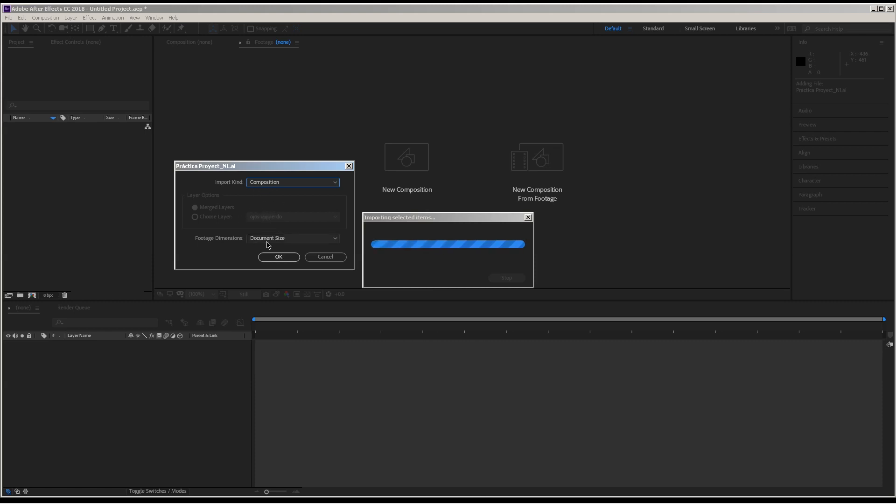
pyautogui.click(260, 185)
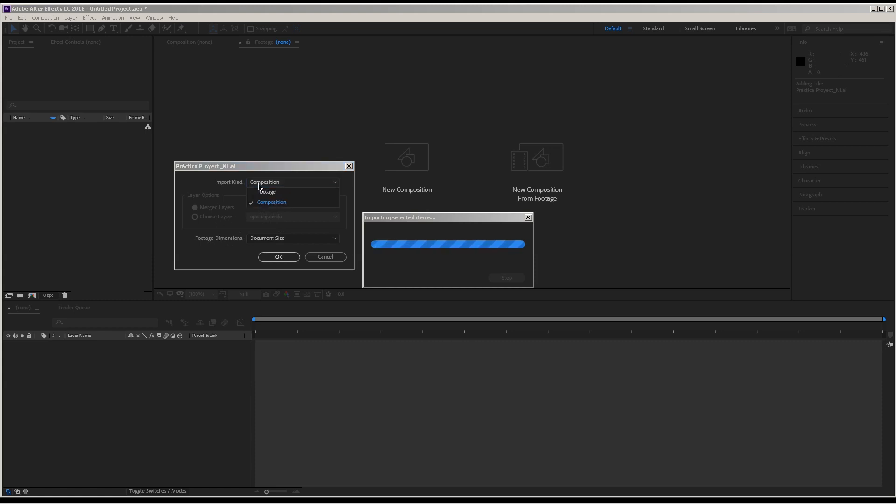
pyautogui.click(260, 185)
pyautogui.click(263, 239)
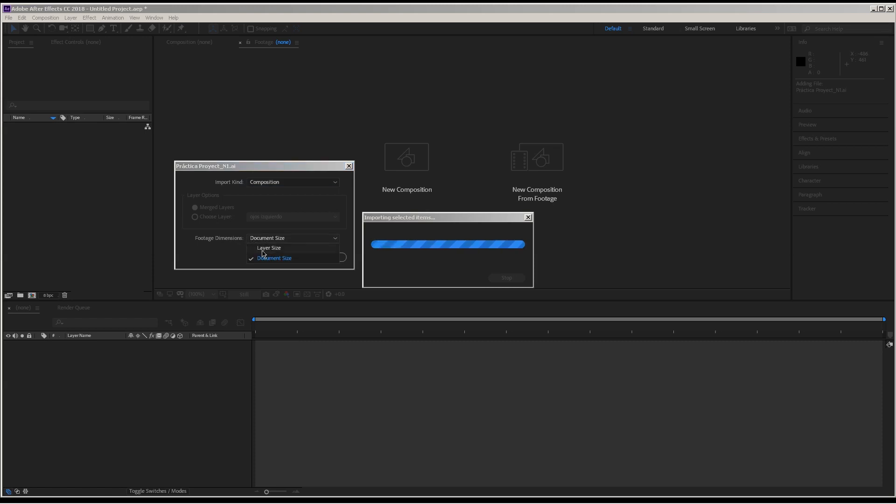
pyautogui.click(263, 250)
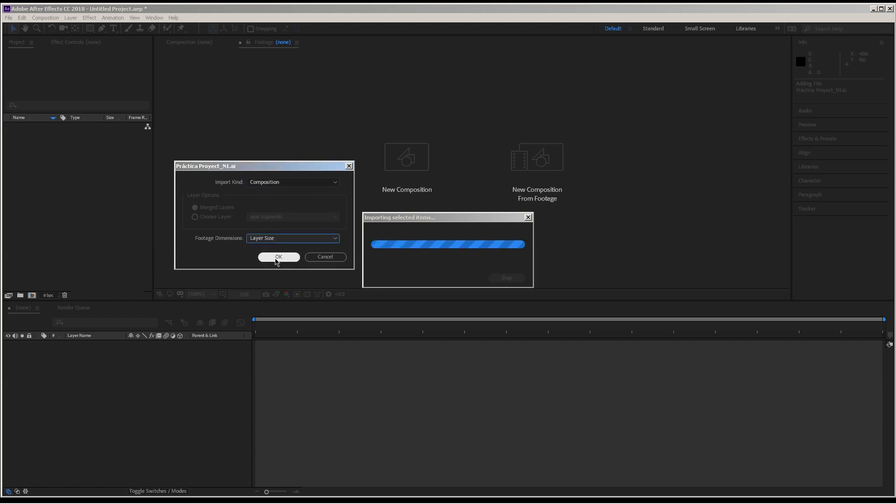
pyautogui.click(276, 257)
# - Open the Práctica Proyect_N1 composition and inspect the bounding boxes of the ojos izquierdo, ojo derecho, Barbilla and Boca layers
pyautogui.doubleClick(36, 135)
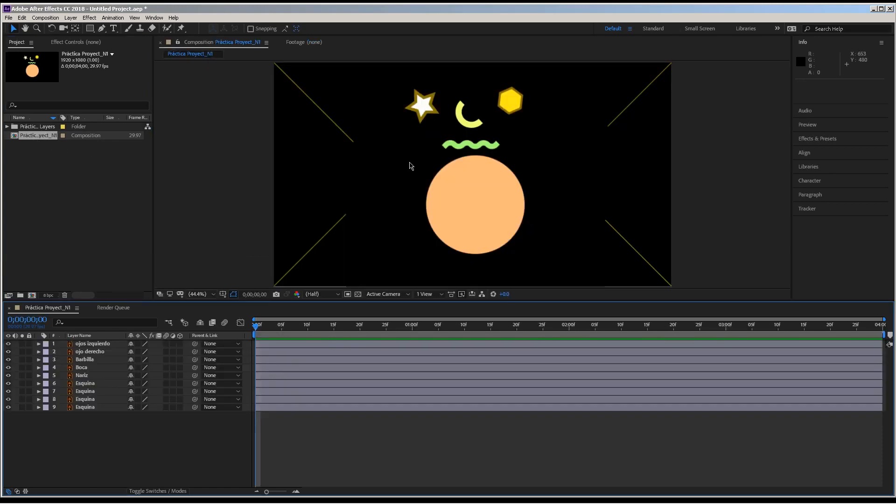
pyautogui.click(82, 345)
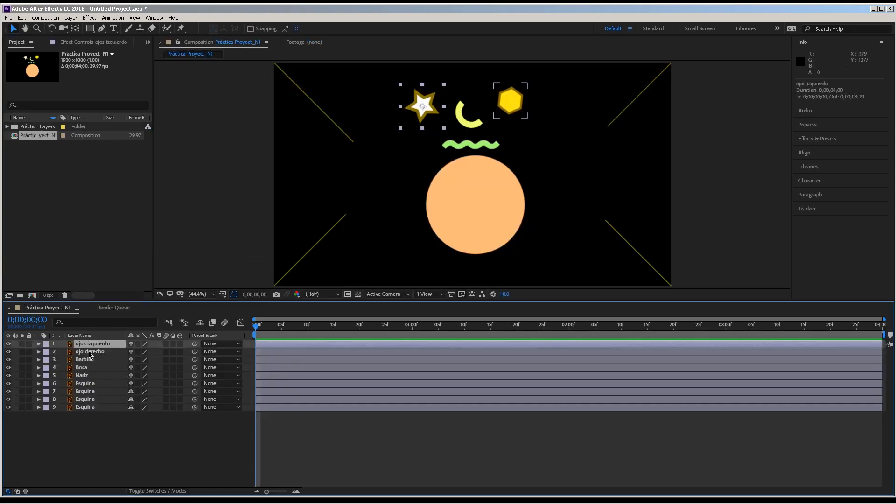
pyautogui.click(89, 353)
pyautogui.click(93, 361)
pyautogui.click(472, 144)
# - Move the Nariz crescent slightly and the ojos izquierdo star to about 676, 226 in the composition
pyautogui.click(99, 377)
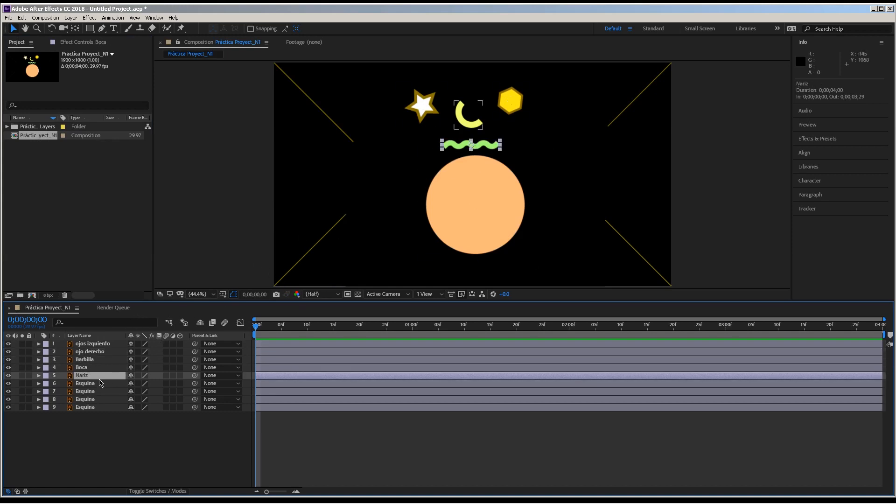
pyautogui.moveTo(483, 119)
pyautogui.mouseDown()
pyautogui.moveTo(459, 123)
pyautogui.moveTo(486, 121)
pyautogui.mouseUp()
pyautogui.click(107, 344)
pyautogui.moveTo(422, 106)
pyautogui.mouseDown()
pyautogui.moveTo(410, 120)
pyautogui.moveTo(394, 117)
pyautogui.moveTo(440, 106)
pyautogui.mouseUp()
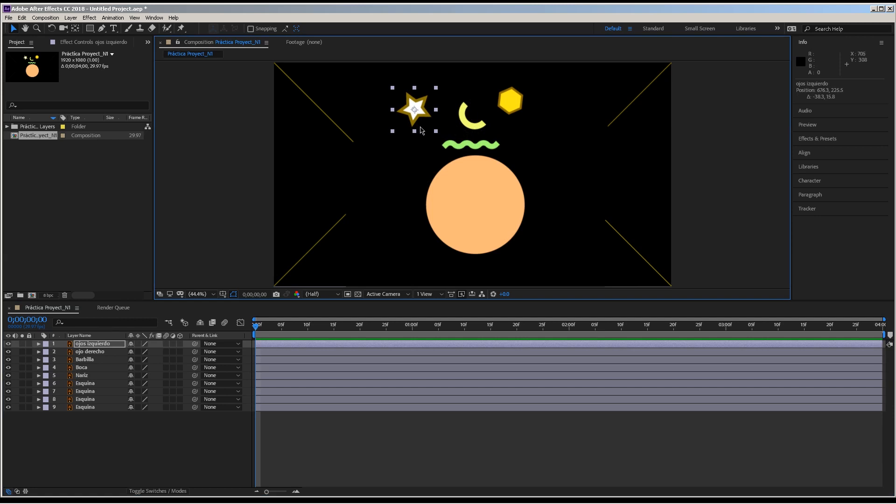
# - Delete the Práctica Proyect_N1 composition and its layers folder from the project
pyautogui.moveTo(55, 188); pyautogui.dragTo(8, 122)
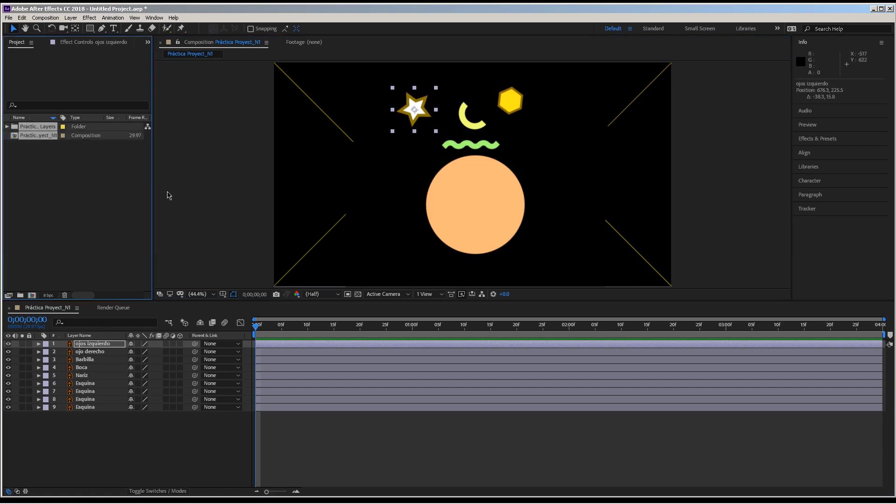
pyautogui.press('Delete')
pyautogui.press('Return')
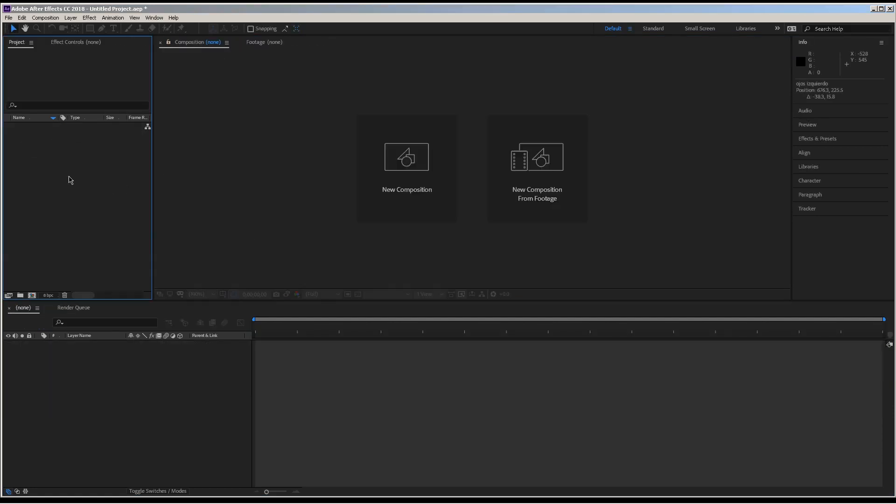
# - Import Práctica Proyect_N1.ai as a composition with the footage dimensions set to Document Size
pyautogui.doubleClick(69, 180)
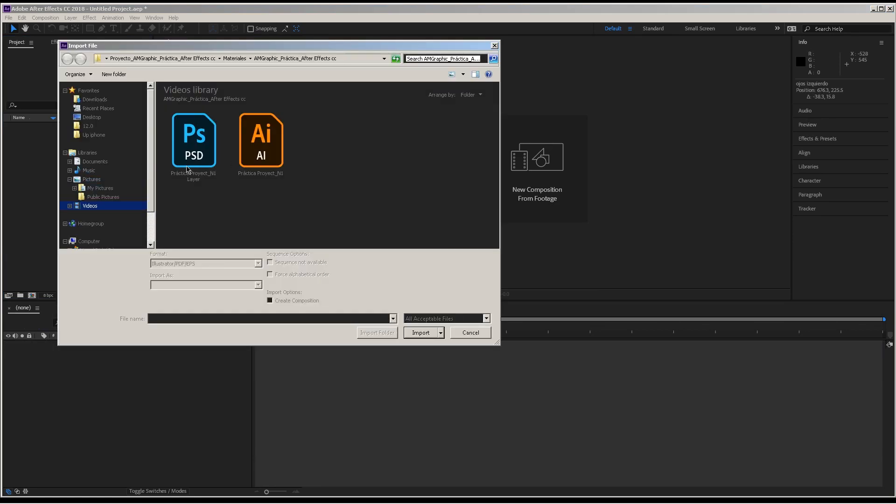
pyautogui.click(261, 143)
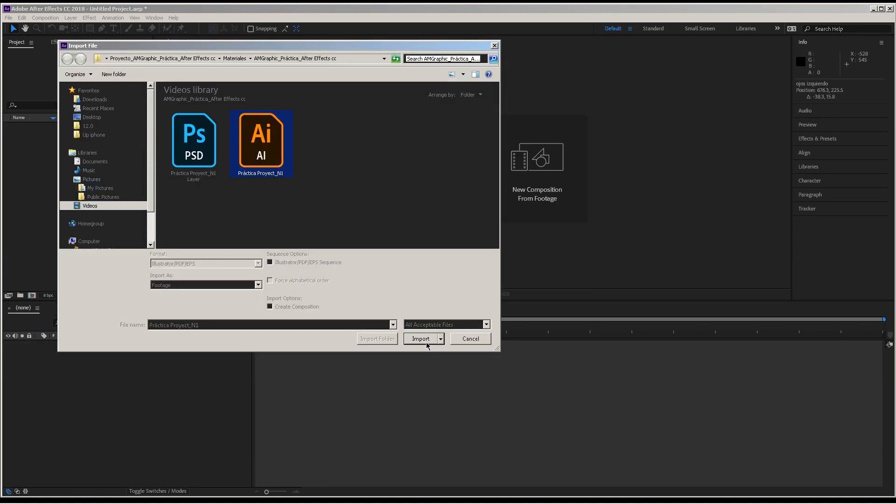
pyautogui.click(422, 339)
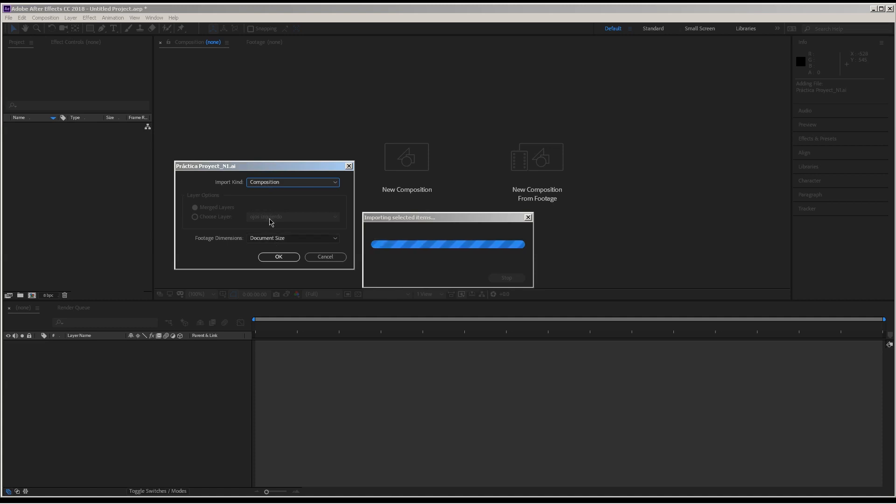
pyautogui.click(277, 238)
pyautogui.click(280, 258)
pyautogui.click(279, 257)
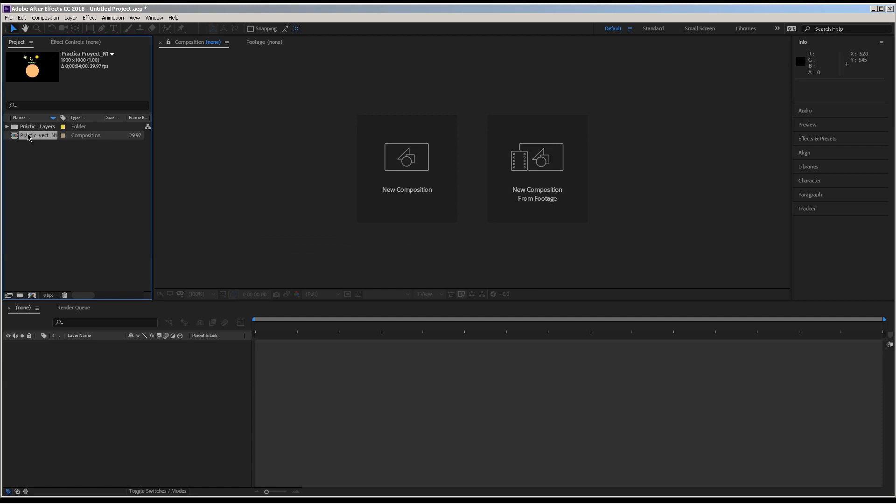
# - Open the Práctica Proyect_N1 composition, nudge the ojos izquierdo star, and move the ojo derecho layer to about 962, 513
pyautogui.doubleClick(28, 135)
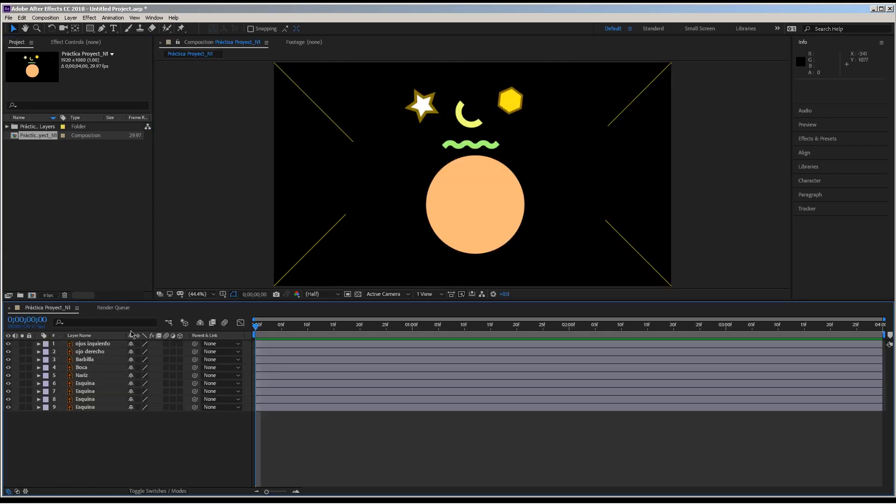
pyautogui.click(86, 345)
pyautogui.moveTo(411, 166)
pyautogui.mouseDown()
pyautogui.moveTo(424, 173)
pyautogui.moveTo(372, 180)
pyautogui.moveTo(412, 197)
pyautogui.moveTo(414, 160)
pyautogui.mouseUp()
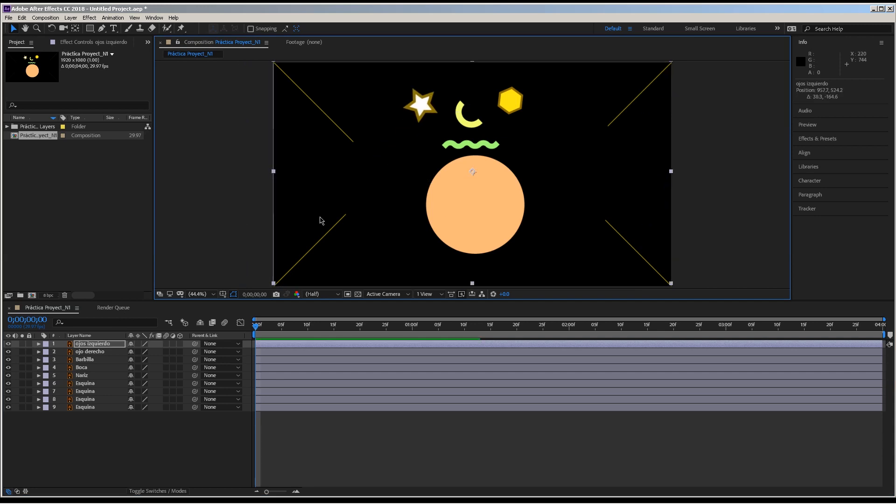
pyautogui.click(92, 353)
pyautogui.moveTo(494, 149); pyautogui.dragTo(553, 129)
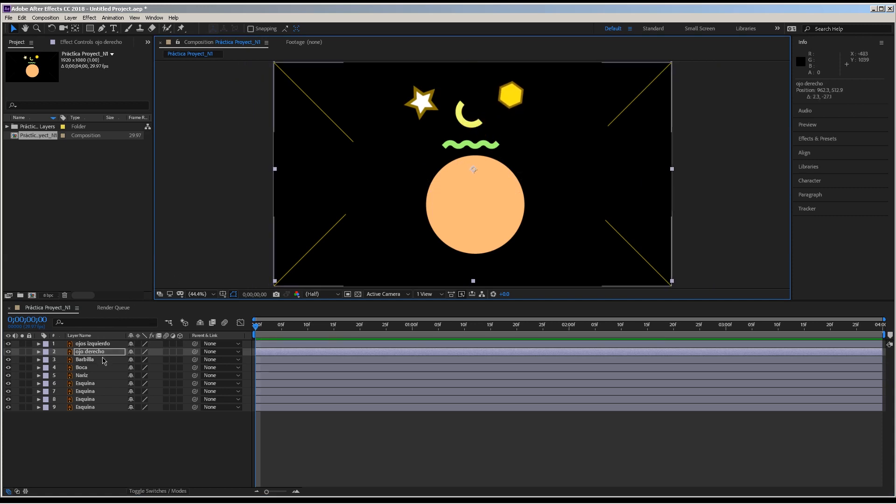
# - Shift the Barbilla circle slightly down, the Boca layer to about 872, 578, and the Nariz crescent down and to the left
pyautogui.click(102, 360)
pyautogui.moveTo(551, 192); pyautogui.dragTo(515, 181)
pyautogui.click(105, 367)
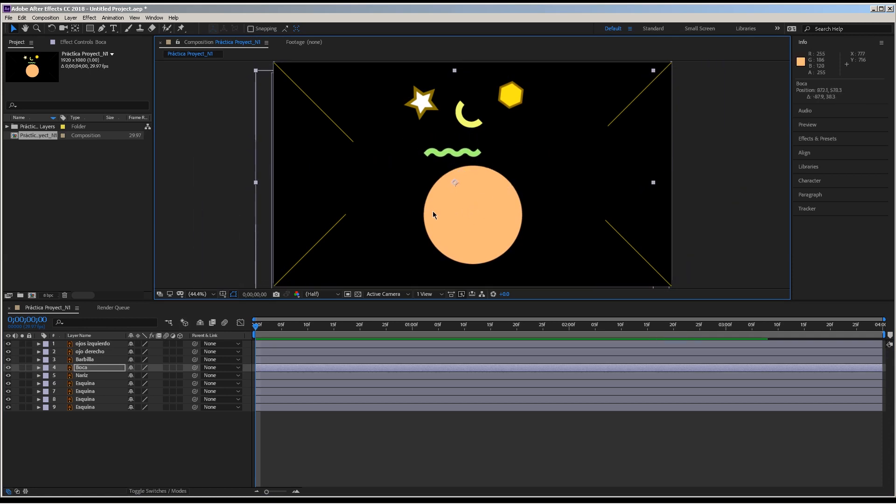
pyautogui.click(80, 375)
pyautogui.moveTo(512, 163); pyautogui.dragTo(497, 176)
# - Reposition the ojos izquierdo star slightly up and to the right, and move the ojo derecho layer to about 872, 545
pyautogui.click(93, 352)
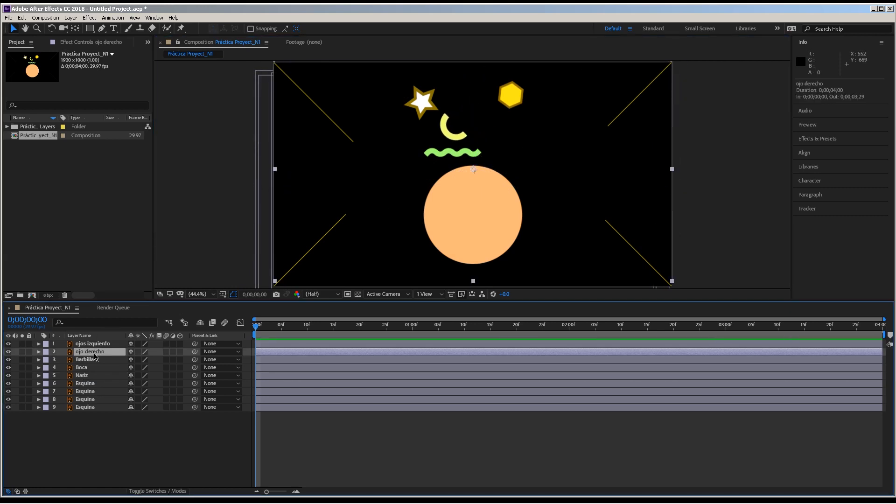
pyautogui.click(93, 344)
pyautogui.moveTo(533, 149); pyautogui.dragTo(511, 133)
pyautogui.click(88, 352)
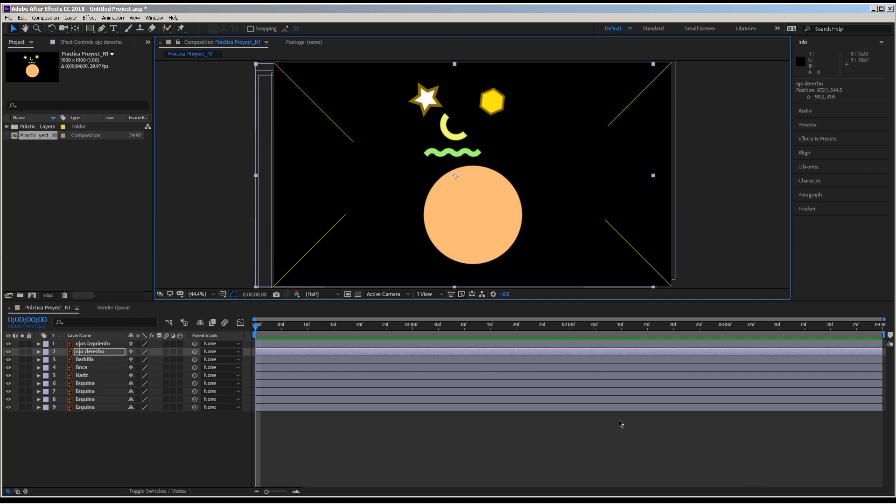
# - Move the Nariz layer to about 947, 608 and the Boca layer to about 980, 585
pyautogui.click(98, 400)
pyautogui.click(96, 375)
pyautogui.click(96, 368)
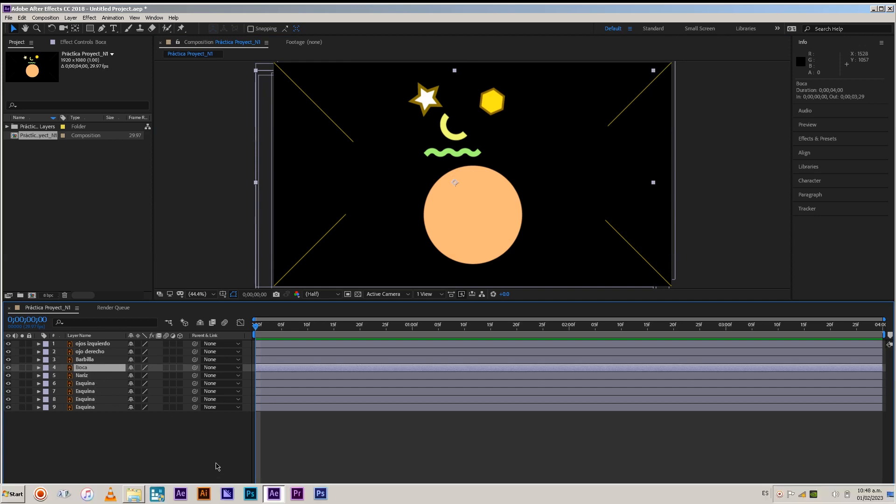
pyautogui.click(97, 353)
pyautogui.click(93, 376)
pyautogui.moveTo(422, 255); pyautogui.dragTo(437, 249)
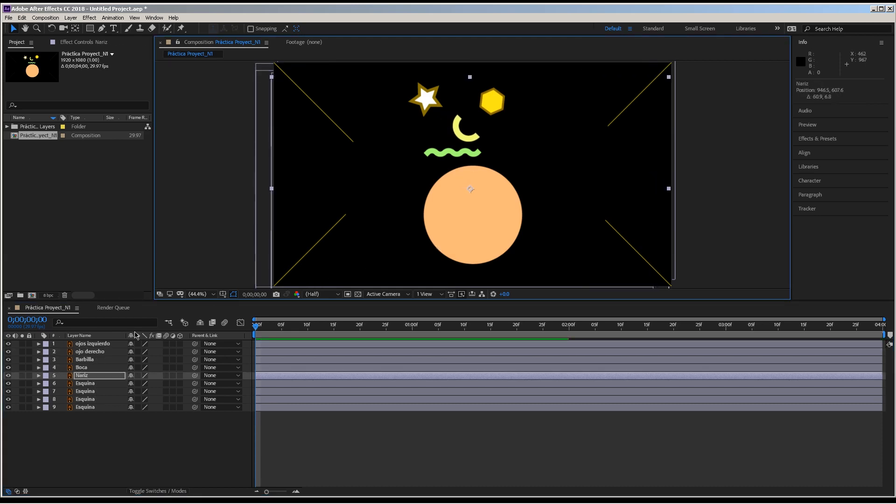
pyautogui.click(97, 367)
pyautogui.moveTo(457, 219); pyautogui.dragTo(479, 221)
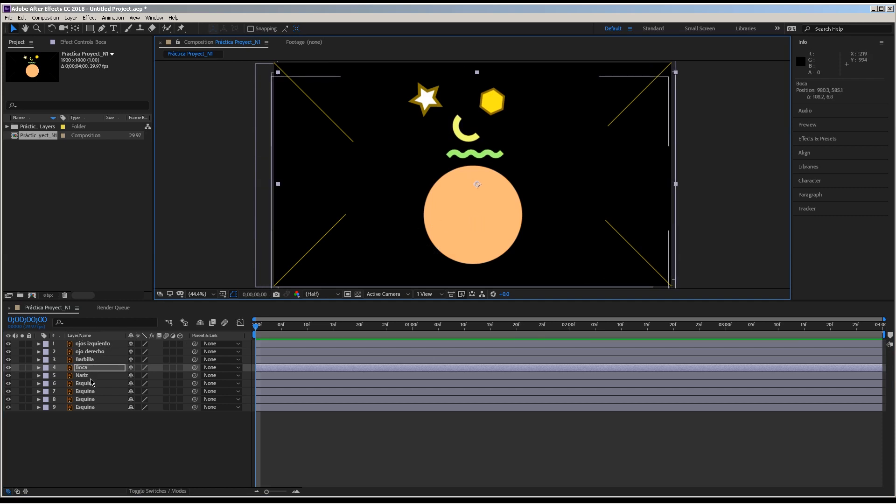
# - Move the ojo derecho layer to about 917, 515 and the Nariz layer to about 933, 565
pyautogui.click(105, 352)
pyautogui.moveTo(410, 246); pyautogui.dragTo(417, 242)
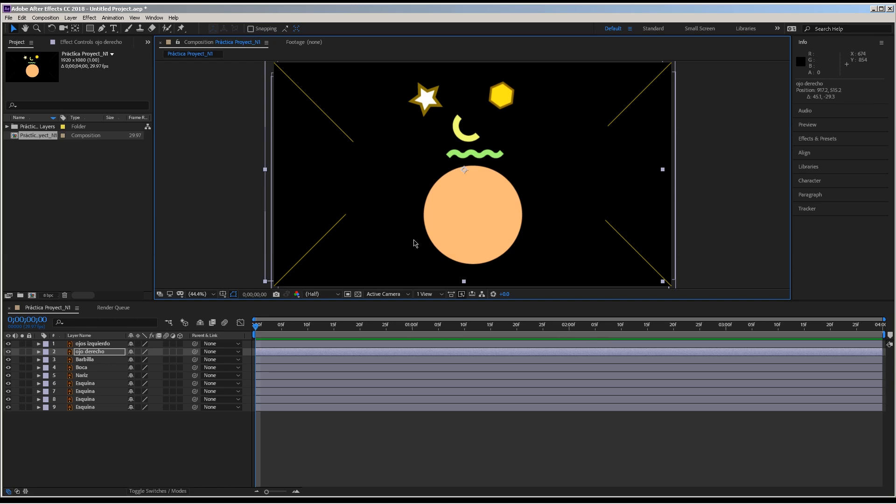
pyautogui.click(89, 375)
pyautogui.moveTo(494, 228); pyautogui.dragTo(499, 213)
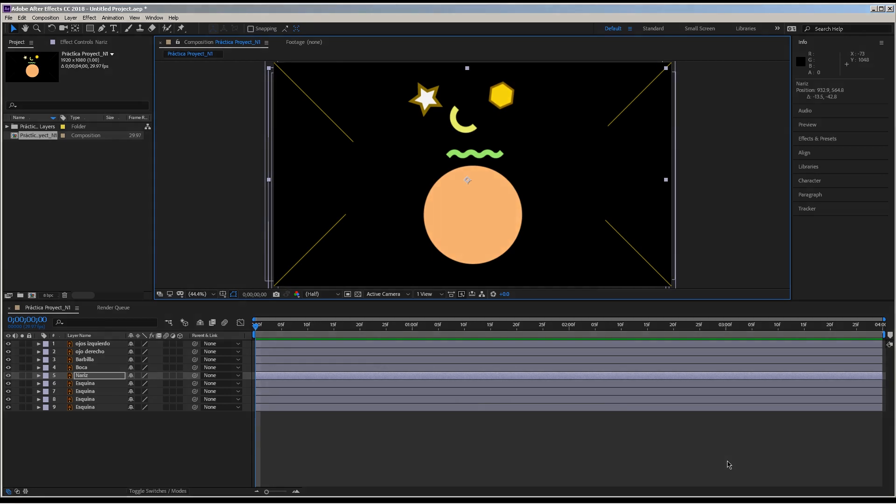
pyautogui.moveTo(789, 500)
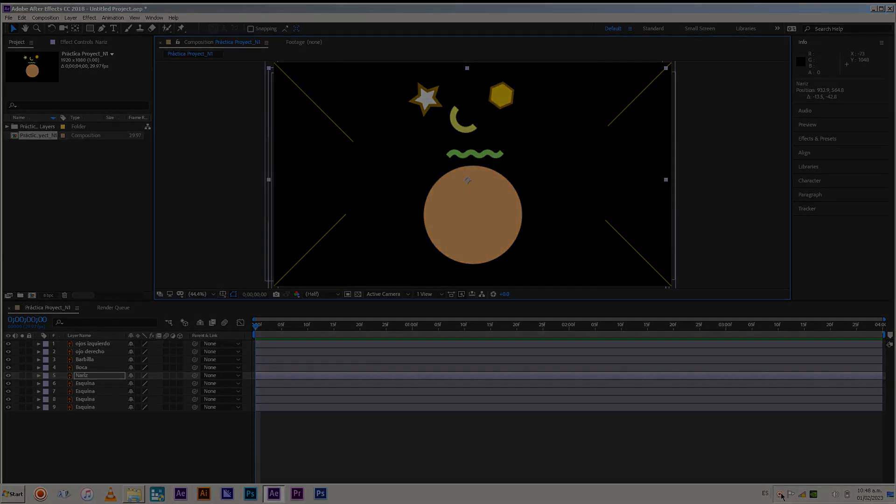